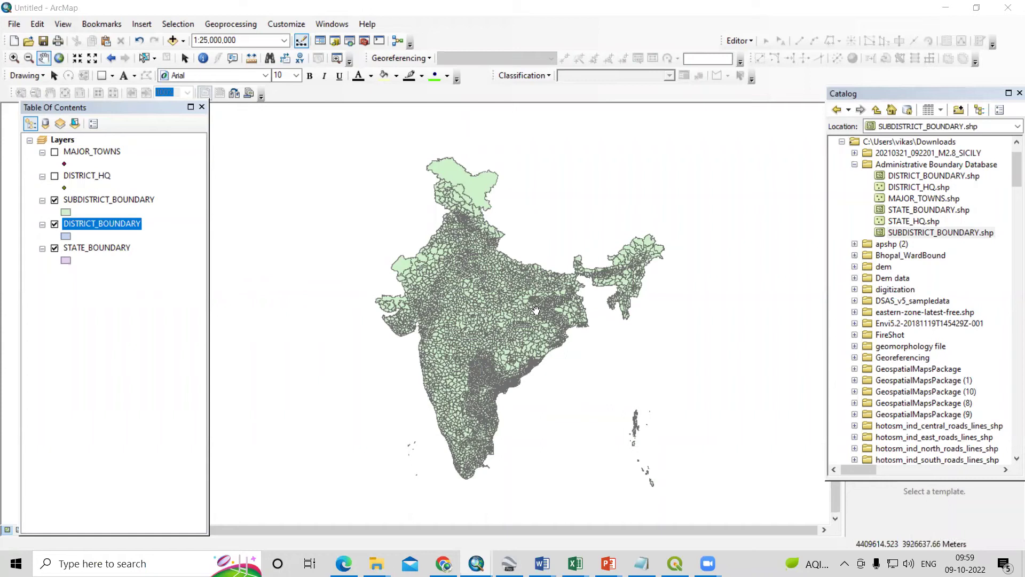
- Nudge the India map and hide SUBDISTRICT_BOUNDARY and DISTRICT_BOUNDARY to show only state boundaries
{"action": "left_click_drag", "start_coordinate": [471, 333], "coordinate": [477, 327]}
{"action": "left_click_drag", "start_coordinate": [498, 361], "coordinate": [494, 357]}
{"action": "scroll", "coordinate": [494, 357], "scroll_direction": "up", "scroll_amount": 1}
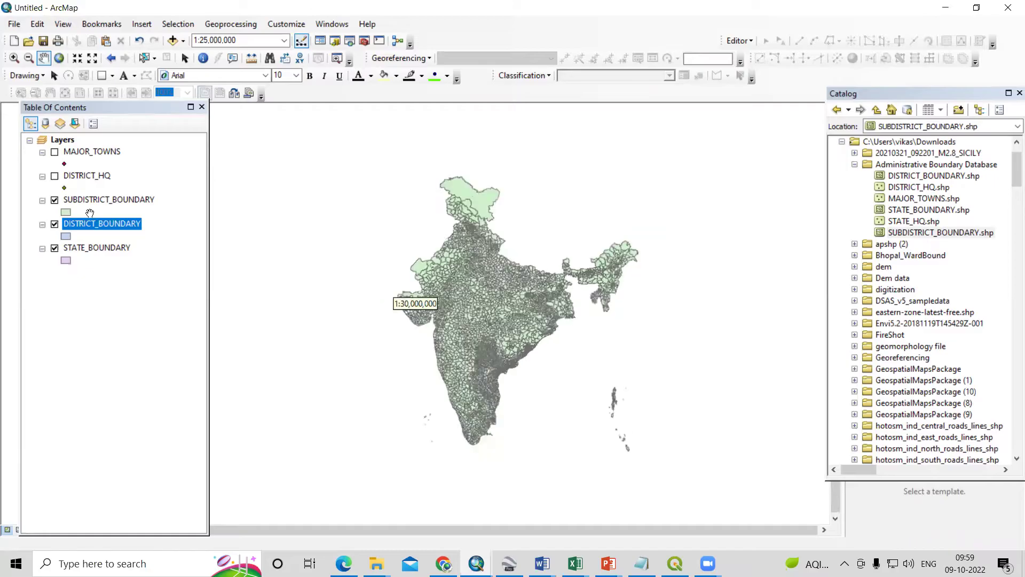
{"action": "left_click", "coordinate": [54, 199]}
{"action": "left_click", "coordinate": [55, 223]}
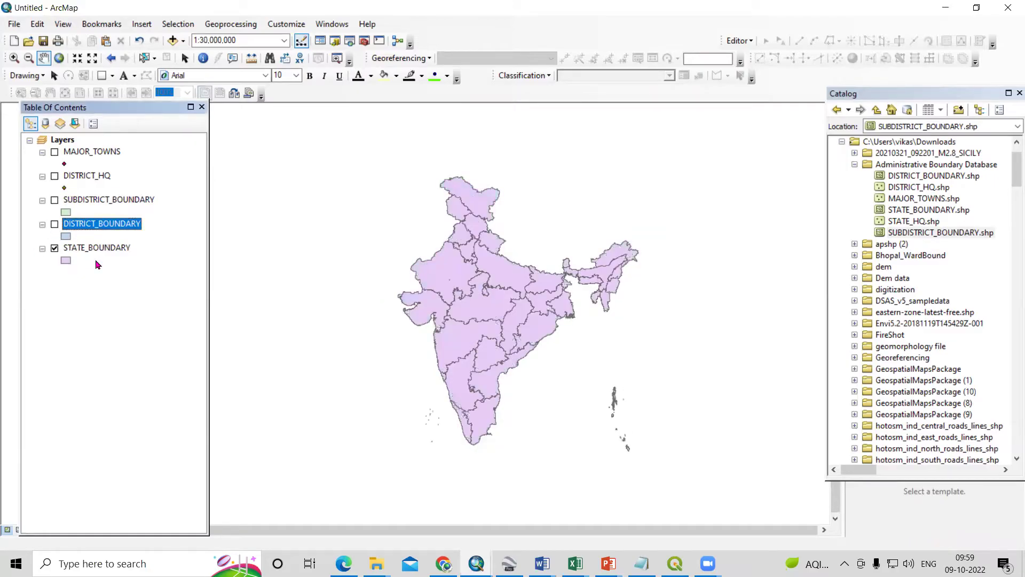
- Turn DISTRICT_BOUNDARY and SUBDISTRICT_BOUNDARY back on, zoom the map, and switch to Chrome
{"action": "scroll", "coordinate": [491, 300], "scroll_direction": "down", "scroll_amount": 1}
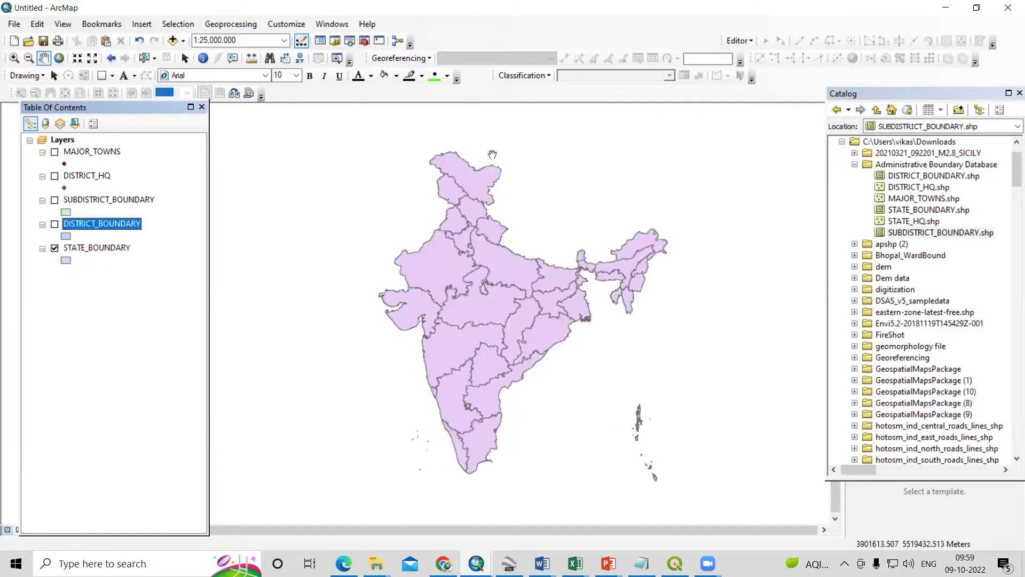
{"action": "left_click", "coordinate": [55, 224]}
{"action": "left_click", "coordinate": [54, 200]}
{"action": "scroll", "coordinate": [489, 371], "scroll_direction": "down", "scroll_amount": 1}
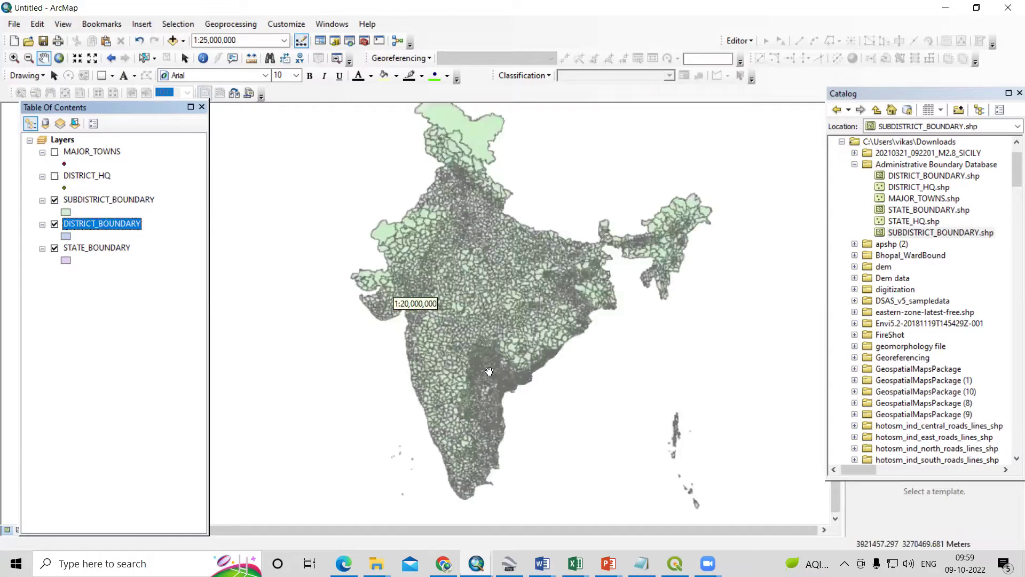
{"action": "scroll", "coordinate": [489, 371], "scroll_direction": "down", "scroll_amount": 3}
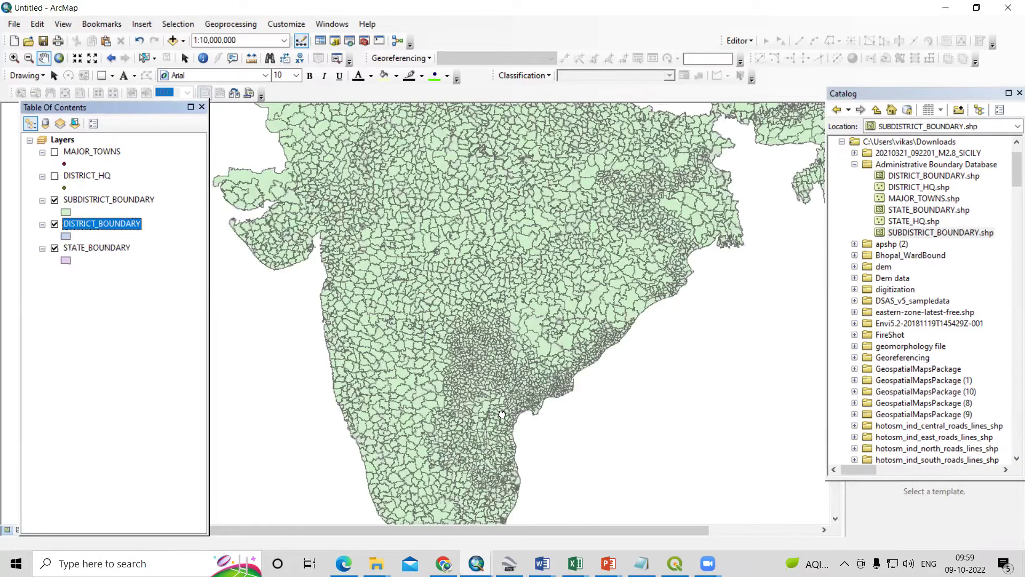
{"action": "scroll", "coordinate": [472, 368], "scroll_direction": "up", "scroll_amount": 1}
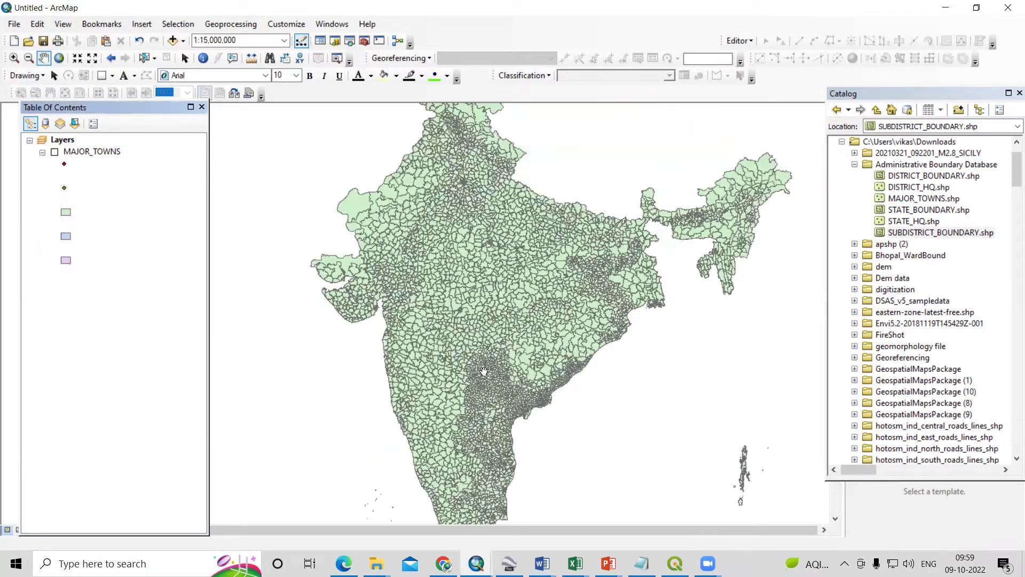
{"action": "scroll", "coordinate": [483, 371], "scroll_direction": "up", "scroll_amount": 1}
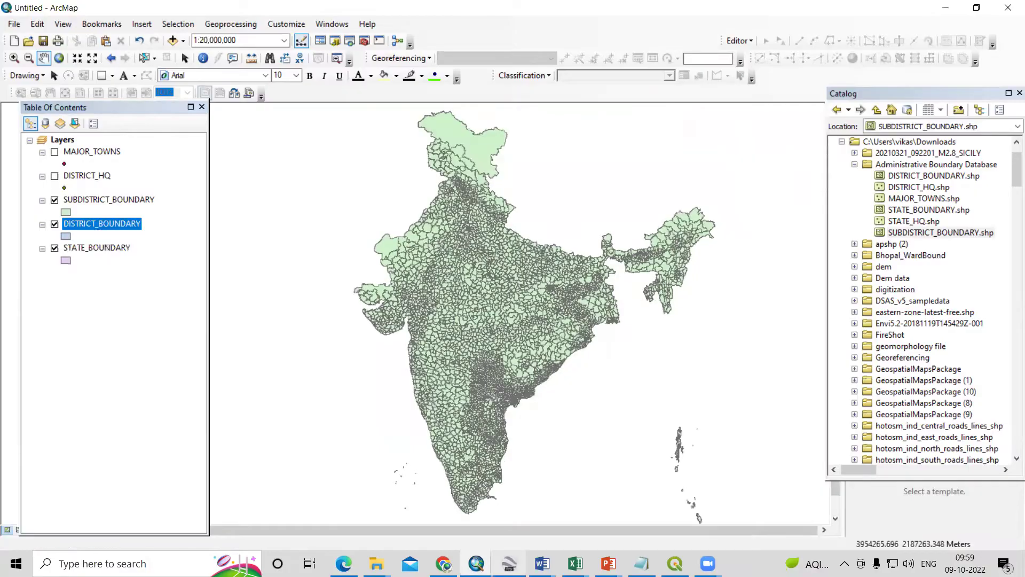
{"action": "left_click", "coordinate": [446, 521]}
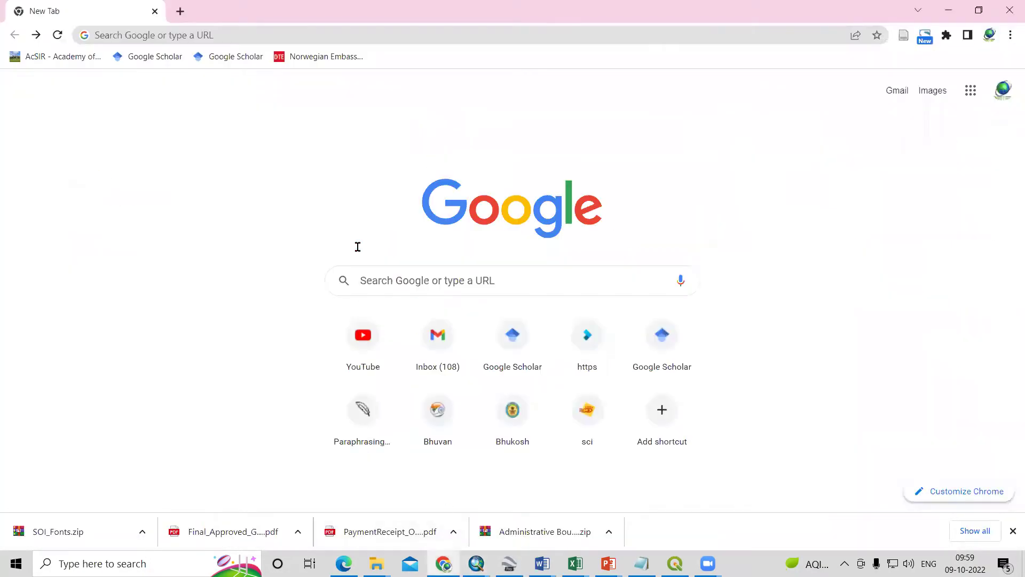
- Search 'survey of india nakshe portal' and open the 'Open Series Map (Free PDF)' result
{"action": "left_click", "coordinate": [135, 34]}
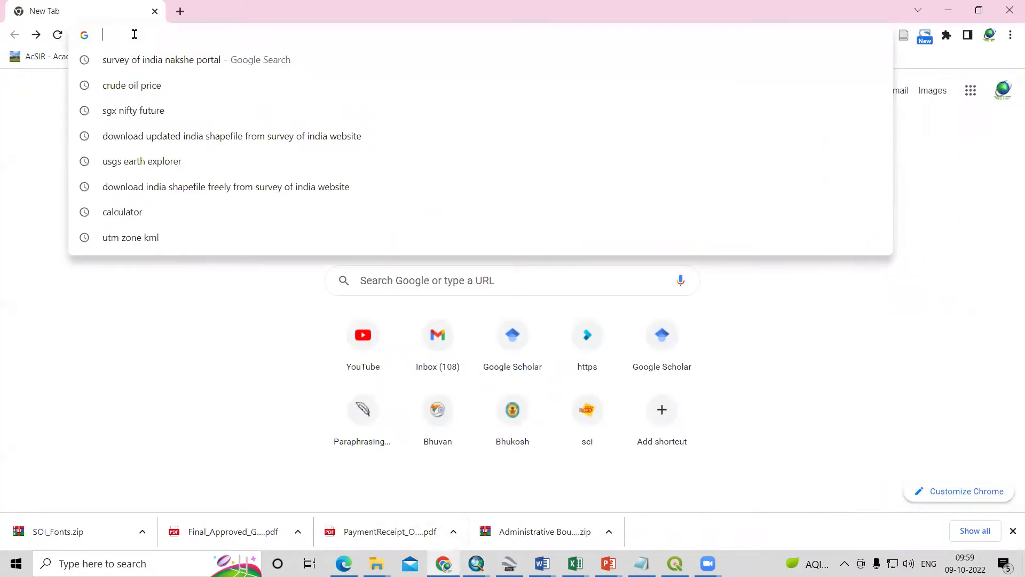
{"action": "type", "text": "survey"}
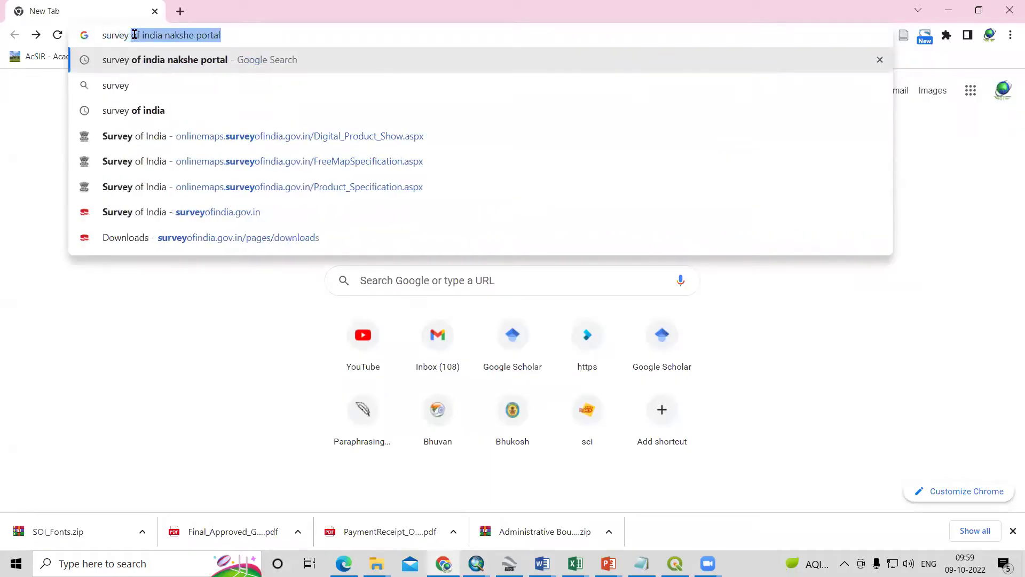
{"action": "left_click", "coordinate": [157, 63]}
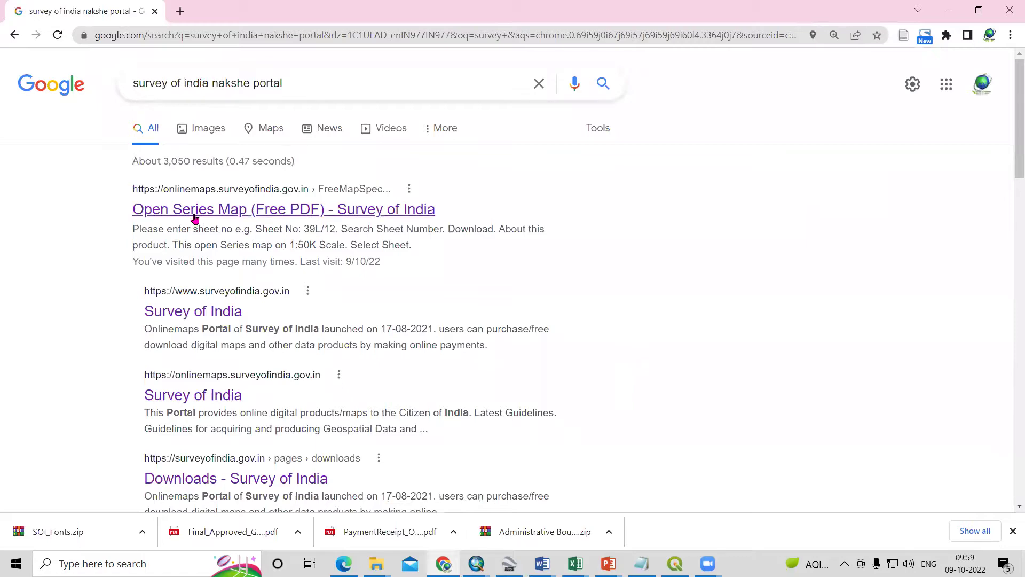
{"action": "left_click", "coordinate": [250, 212]}
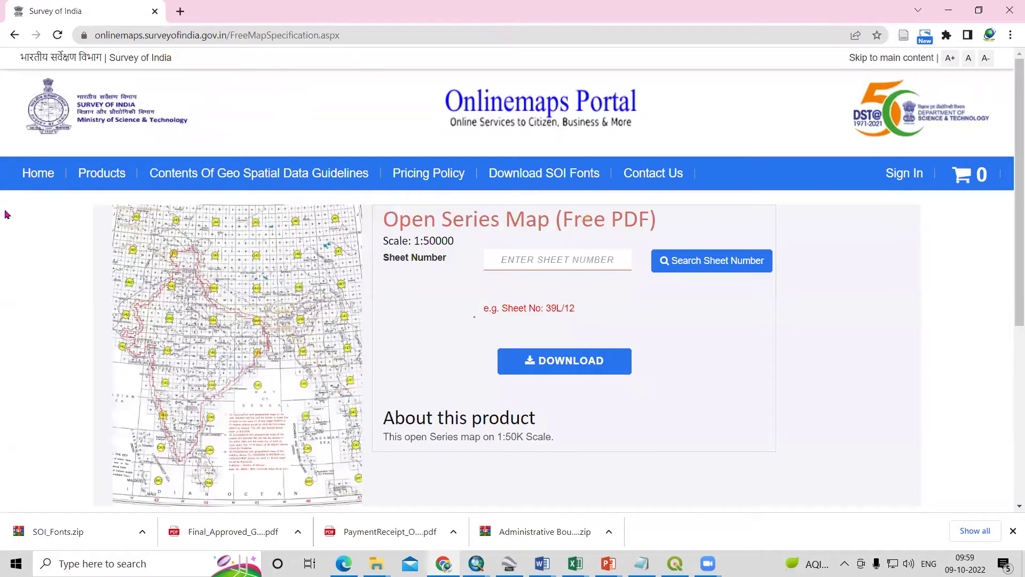
- Open the portal's Products catalogue and browse down through its listings
{"action": "left_click", "coordinate": [95, 183]}
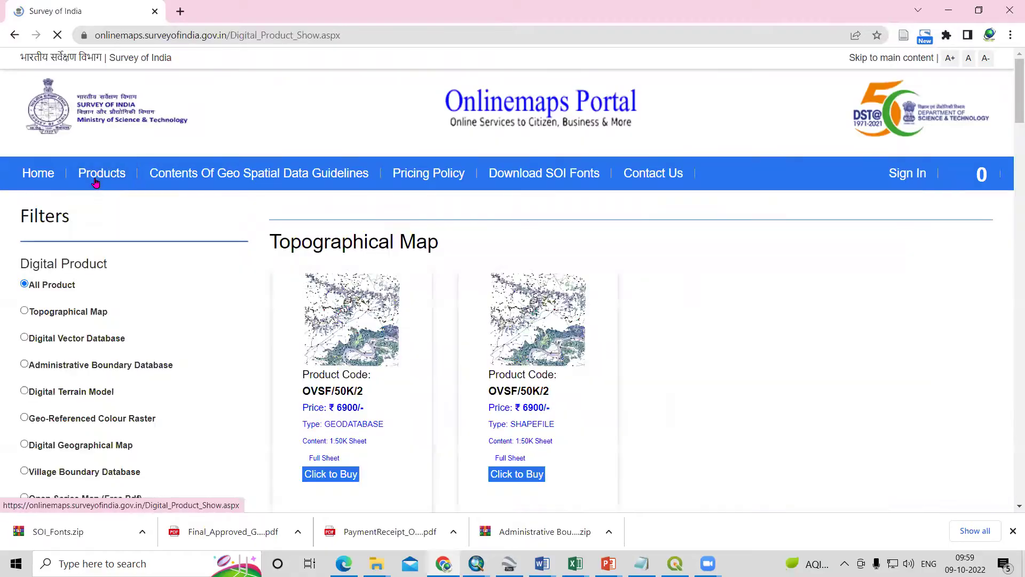
{"action": "scroll", "coordinate": [379, 270], "scroll_direction": "down", "scroll_amount": 1}
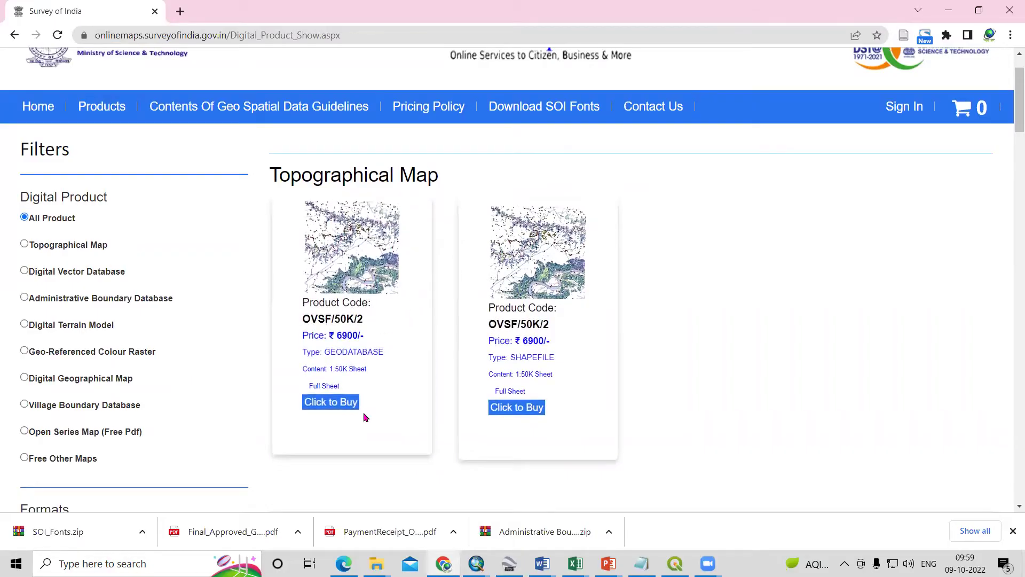
{"action": "scroll", "coordinate": [393, 415], "scroll_direction": "down", "scroll_amount": 5}
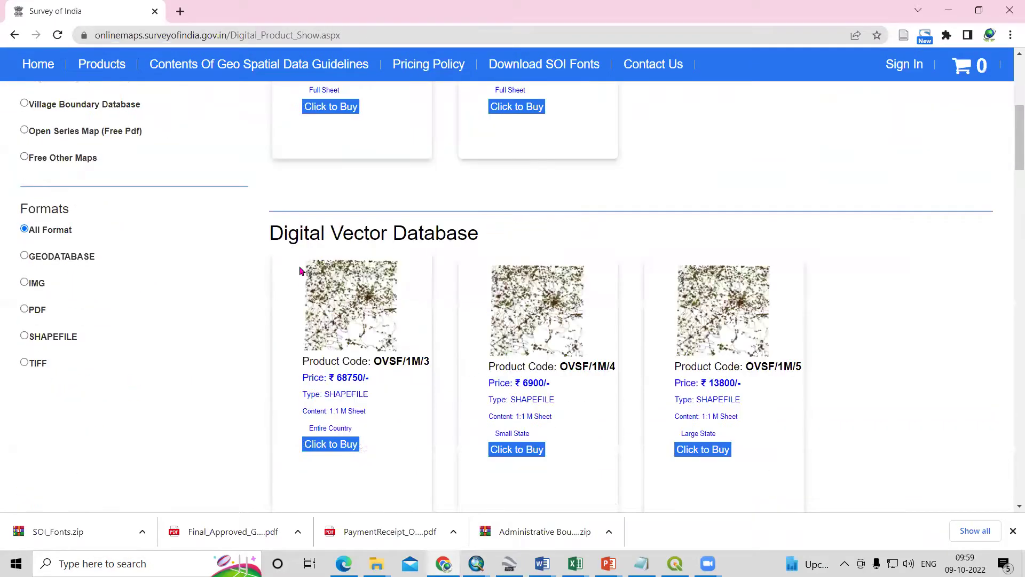
{"action": "scroll", "coordinate": [412, 316], "scroll_direction": "down", "scroll_amount": 5}
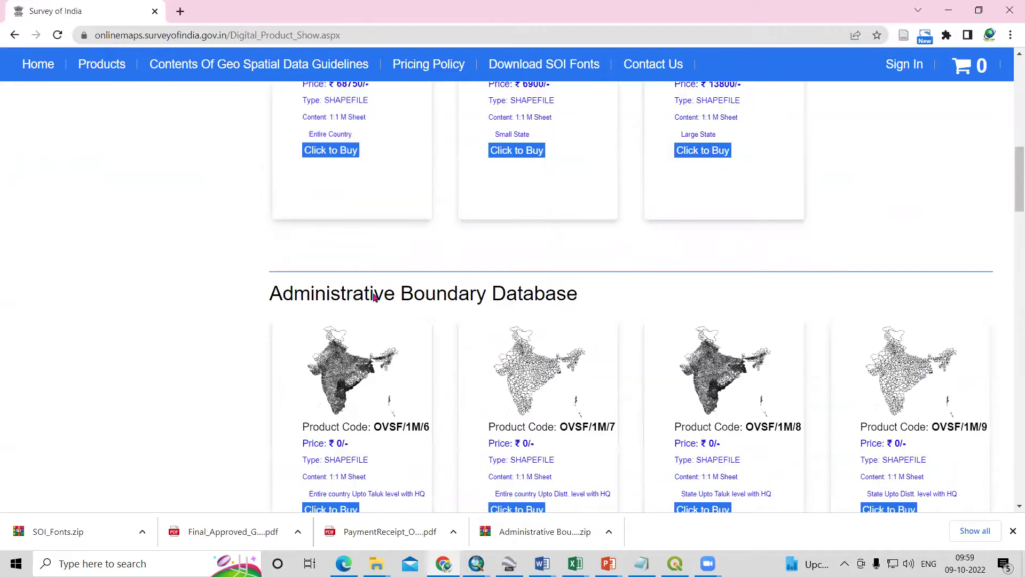
{"action": "scroll", "coordinate": [406, 315], "scroll_direction": "down", "scroll_amount": 1}
{"action": "left_click_drag", "start_coordinate": [283, 255], "coordinate": [564, 259]}
{"action": "left_click", "coordinate": [596, 260]}
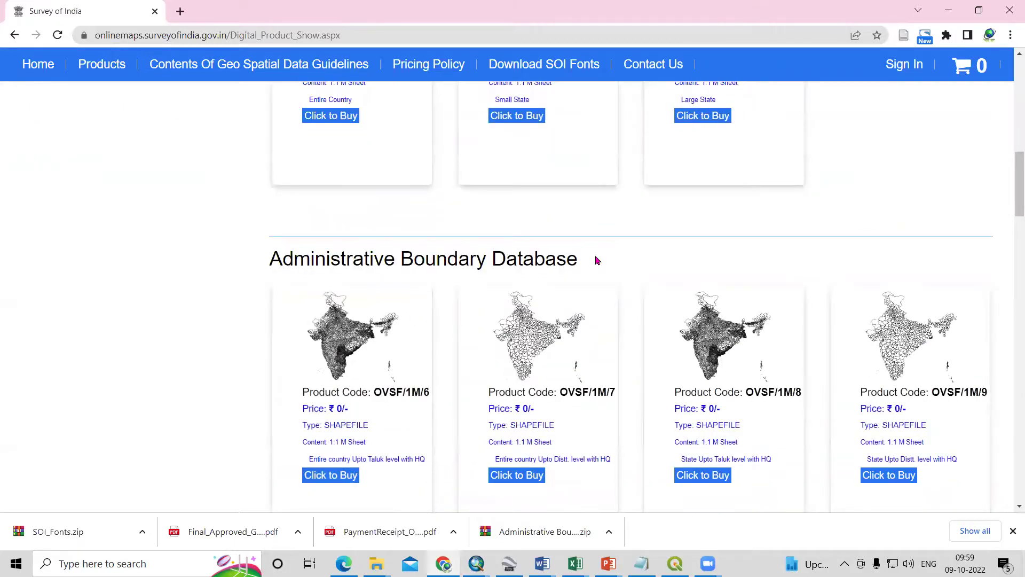
{"action": "scroll", "coordinate": [596, 257], "scroll_direction": "down", "scroll_amount": 2}
{"action": "scroll", "coordinate": [469, 263], "scroll_direction": "up", "scroll_amount": 1}
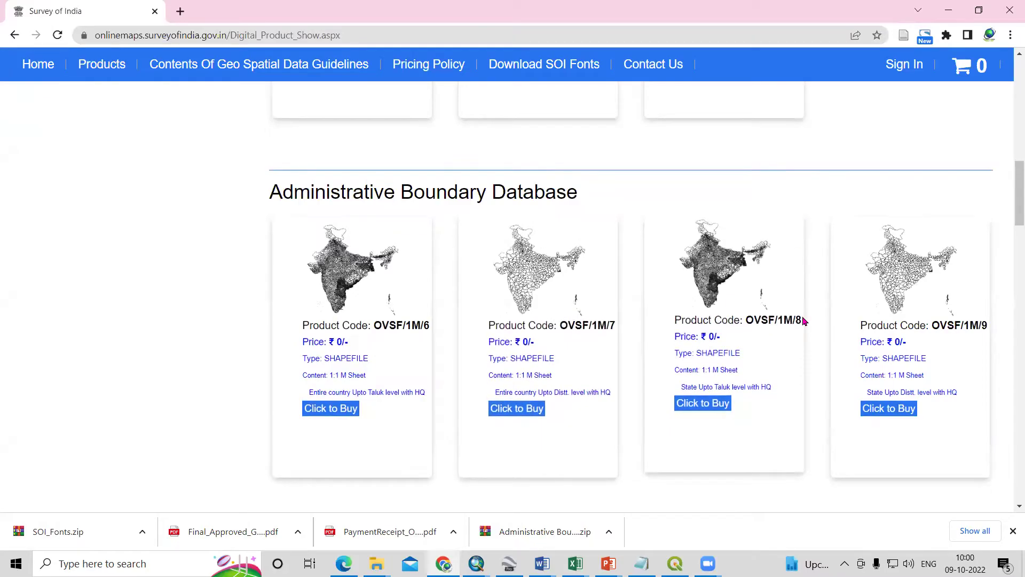
- Locate the Administrative Boundary Database section and open the free product OVSF/1M/6
{"action": "scroll", "coordinate": [803, 319], "scroll_direction": "down", "scroll_amount": 20}
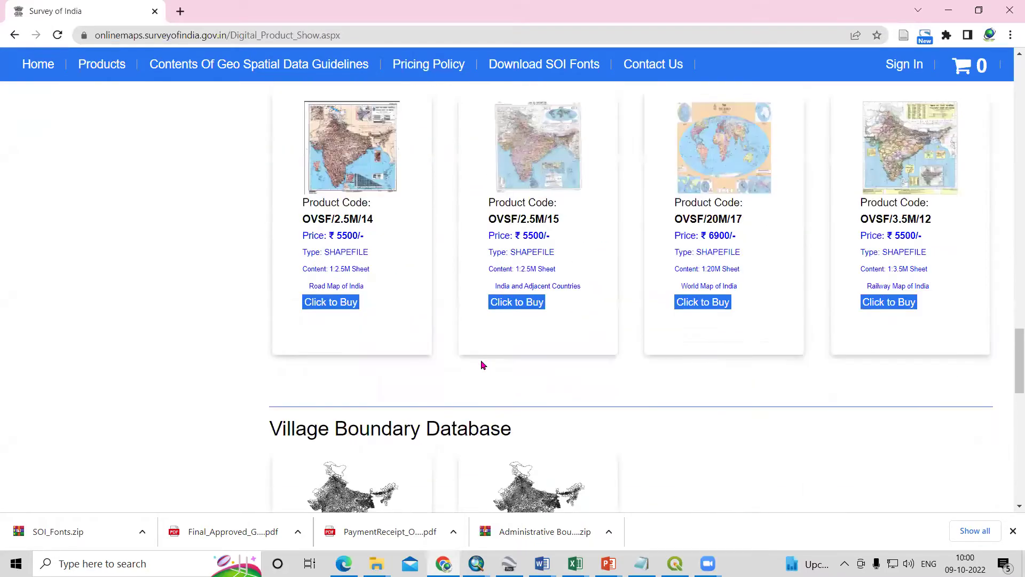
{"action": "scroll", "coordinate": [481, 365], "scroll_direction": "down", "scroll_amount": 10}
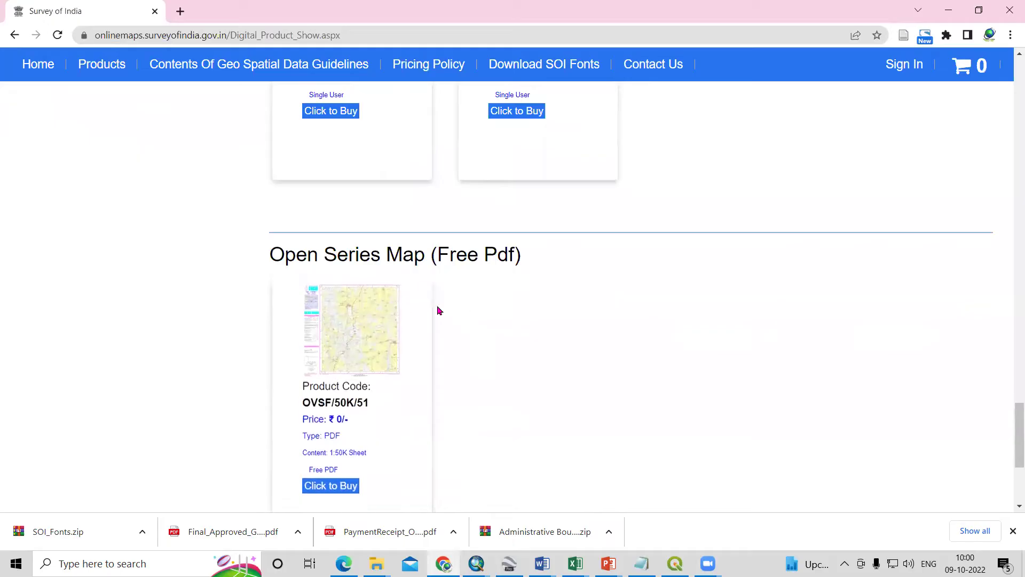
{"action": "scroll", "coordinate": [408, 359], "scroll_direction": "down", "scroll_amount": 2}
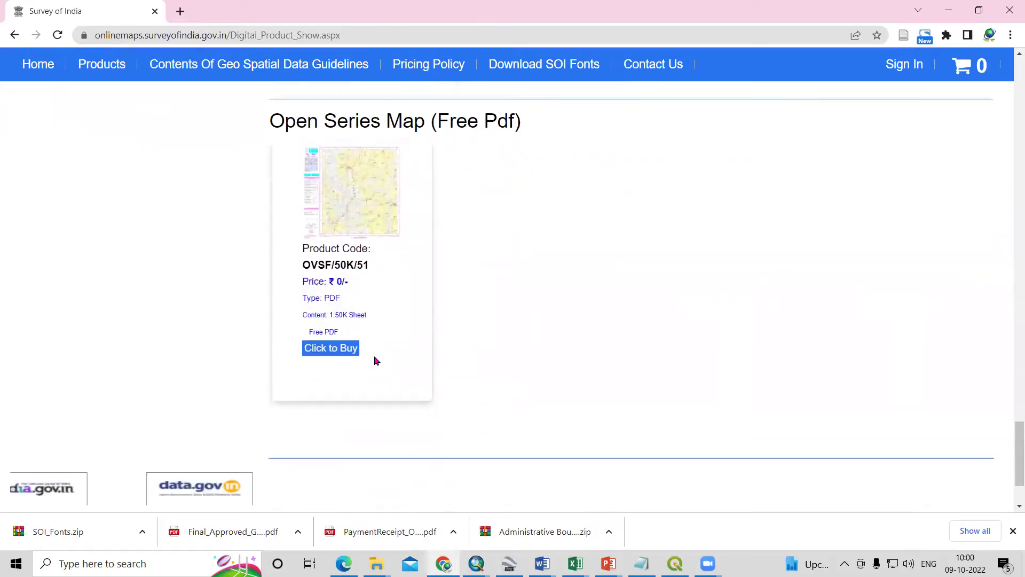
{"action": "scroll", "coordinate": [502, 362], "scroll_direction": "up", "scroll_amount": 14}
{"action": "scroll", "coordinate": [501, 363], "scroll_direction": "up", "scroll_amount": 18}
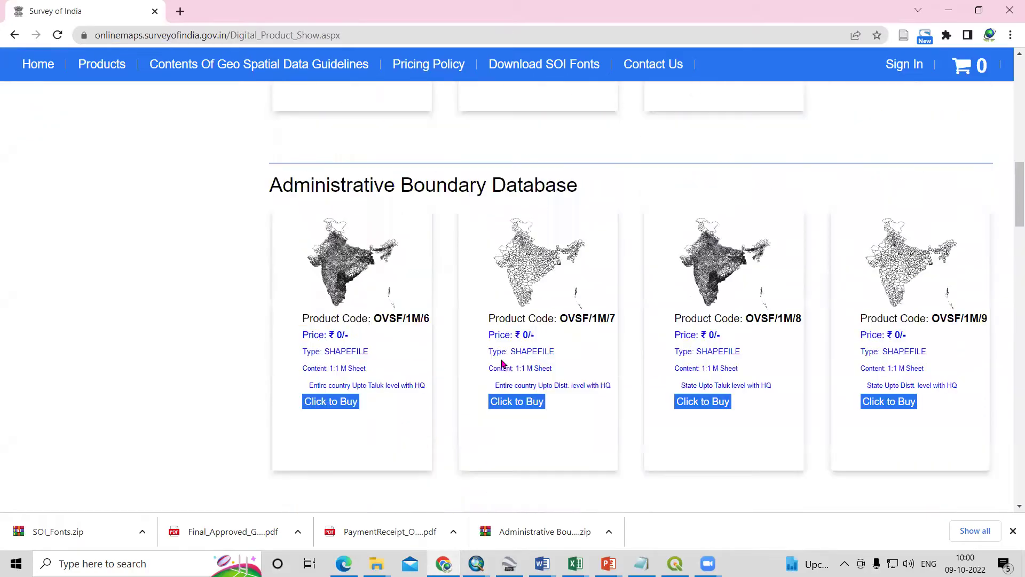
{"action": "scroll", "coordinate": [407, 287], "scroll_direction": "up", "scroll_amount": 1}
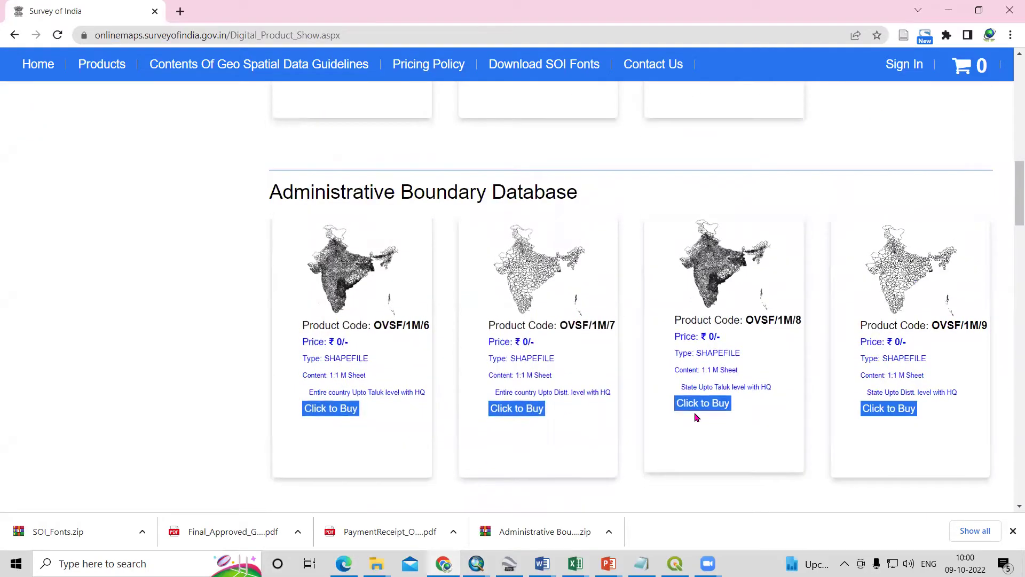
{"action": "left_click", "coordinate": [329, 403]}
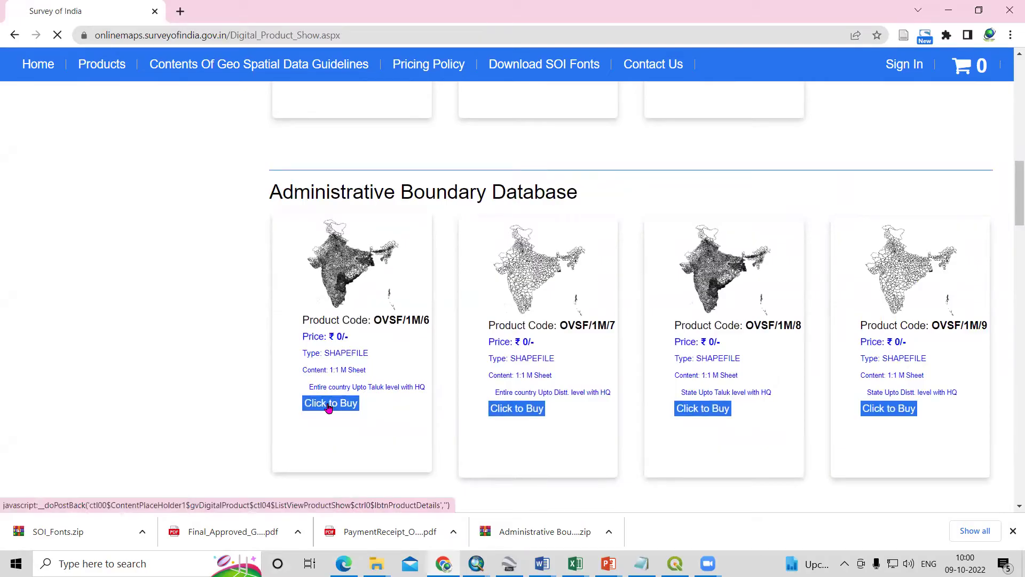
- Add the free OVSF/1M/6 Administrative Boundary shapefile to the cart and view the cart
{"action": "scroll", "coordinate": [355, 310], "scroll_direction": "down", "scroll_amount": 1}
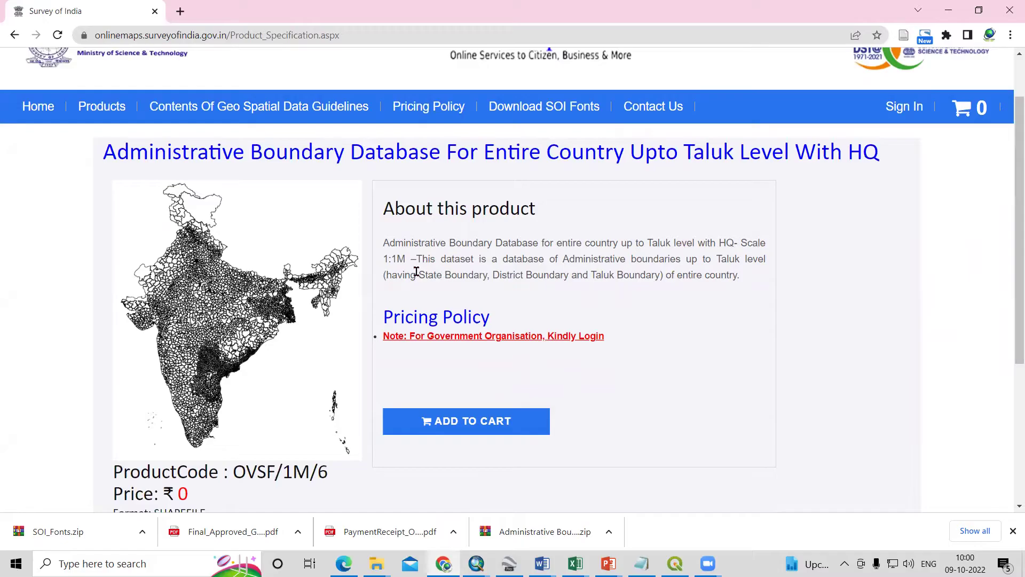
{"action": "left_click", "coordinate": [459, 429]}
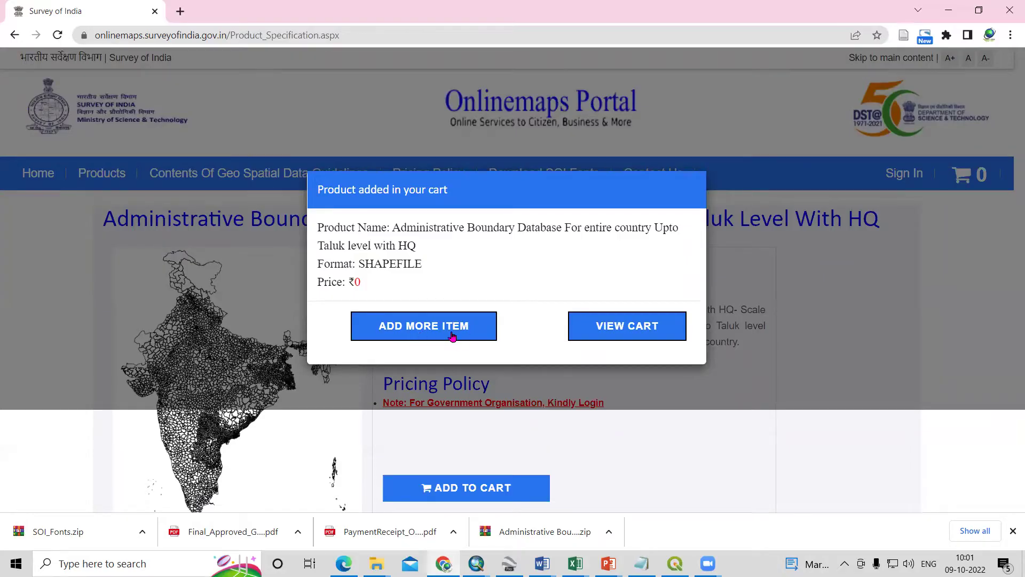
{"action": "left_click", "coordinate": [618, 336]}
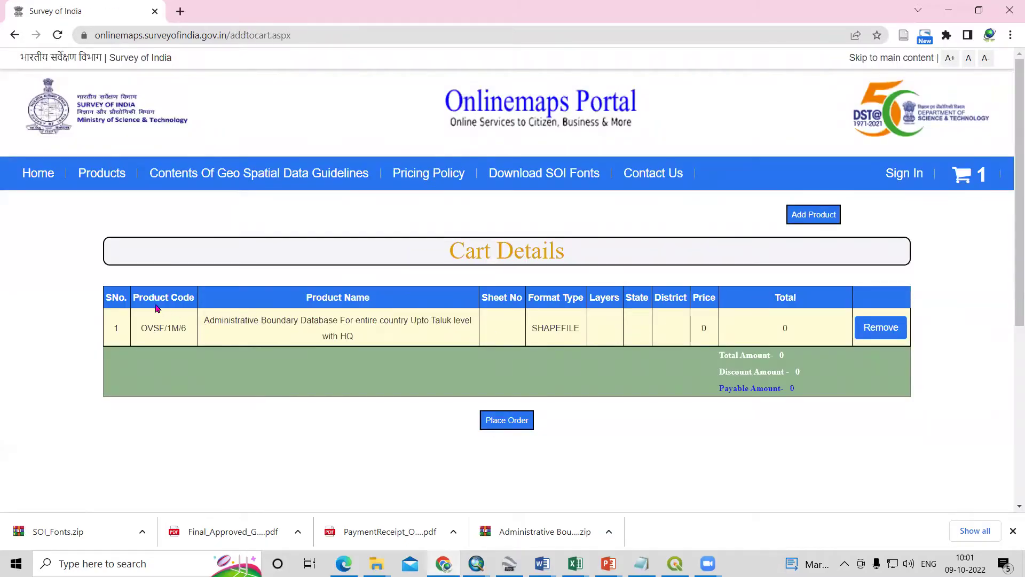
- Place the order and sign in to the portal by entering the CAPTCHA code
{"action": "left_click_drag", "start_coordinate": [222, 317], "coordinate": [430, 319]}
{"action": "left_click", "coordinate": [362, 340]}
{"action": "left_click", "coordinate": [498, 424]}
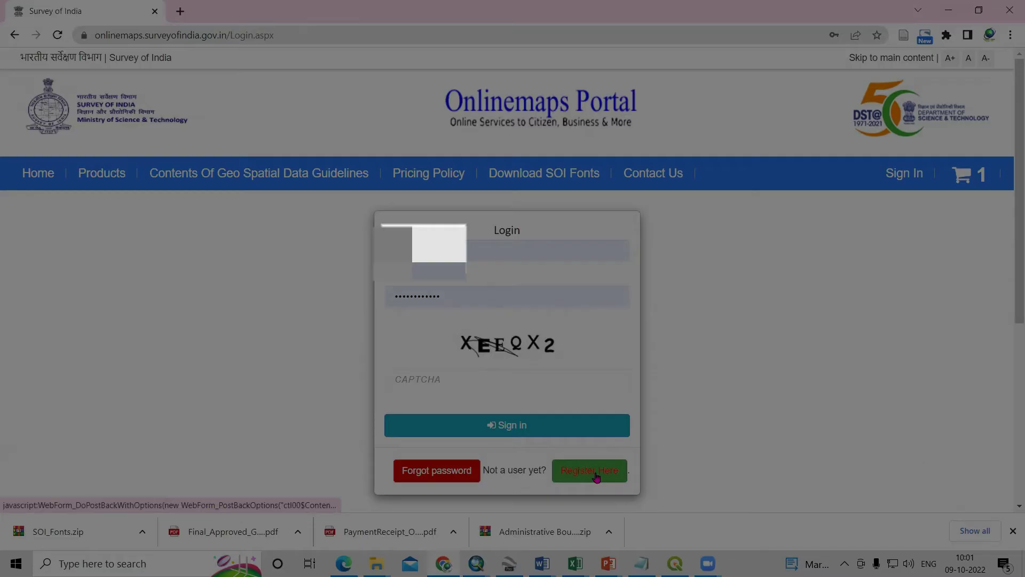
{"action": "left_click", "coordinate": [434, 378]}
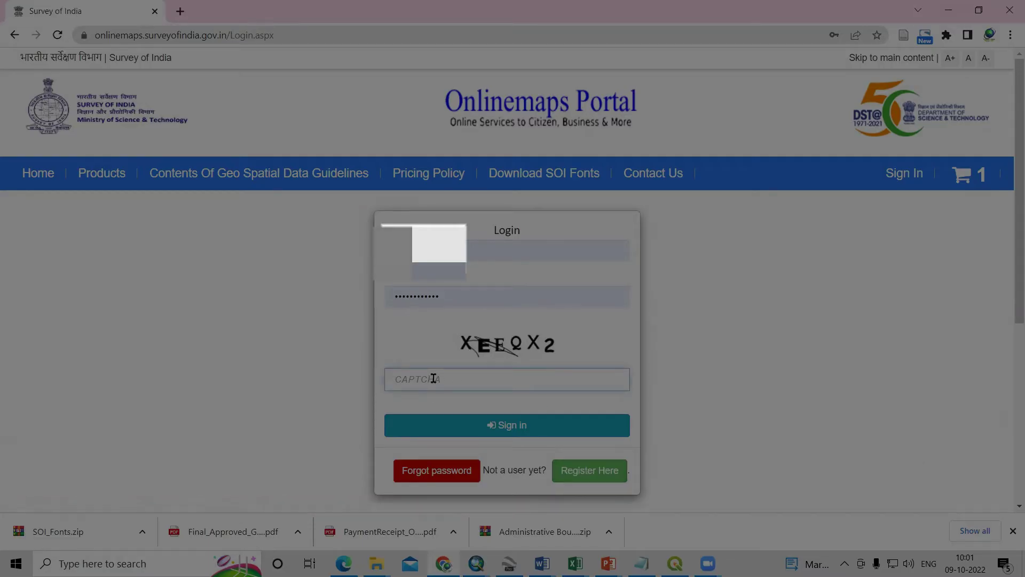
{"action": "type", "text": "XEEQX2"}
{"action": "left_click", "coordinate": [525, 435]}
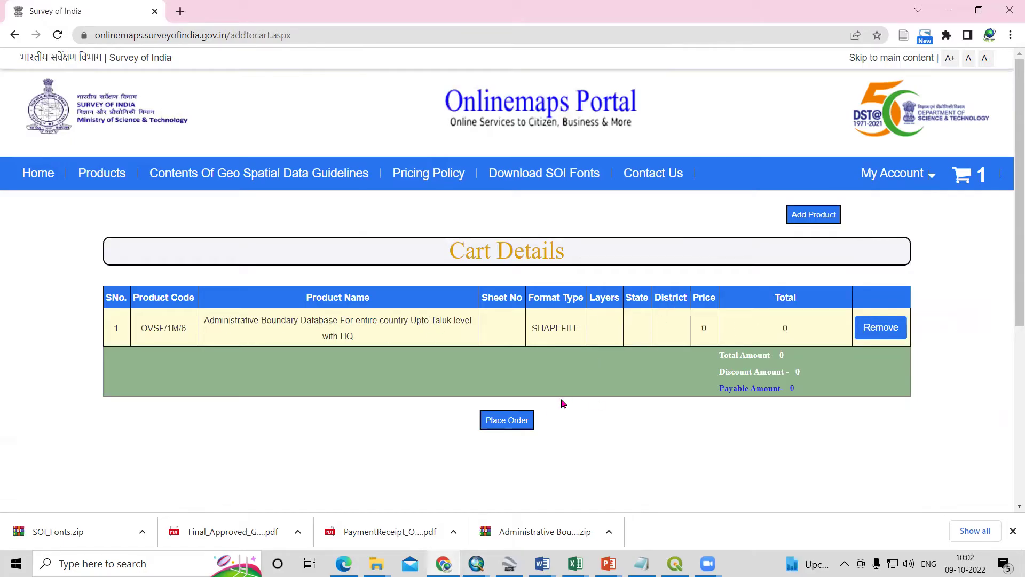
- Place the order for OVSF/1M/6 and accept the Terms and Conditions
{"action": "left_click", "coordinate": [499, 424]}
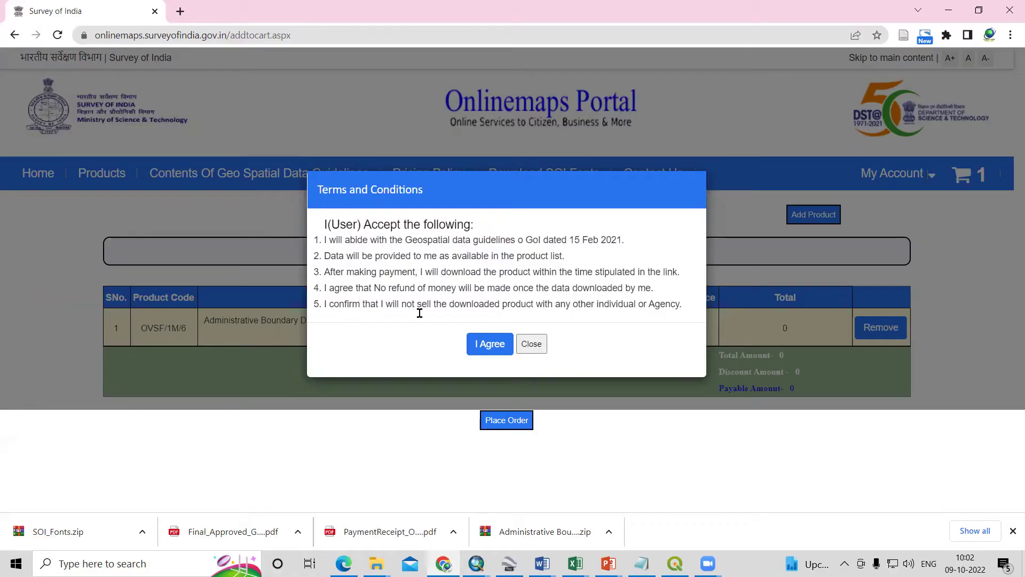
{"action": "left_click", "coordinate": [488, 348]}
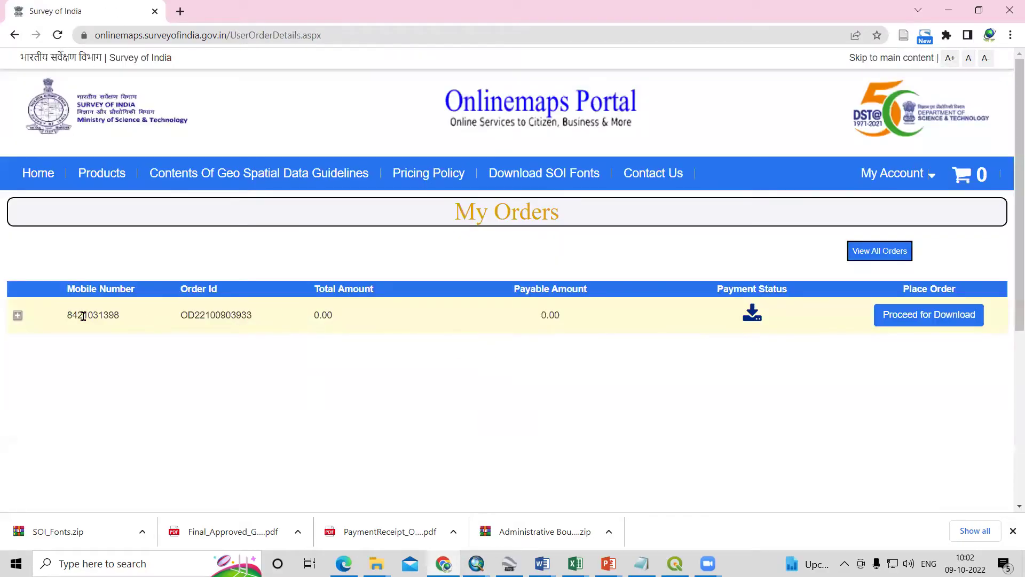
{"action": "left_click_drag", "start_coordinate": [69, 315], "coordinate": [127, 320]}
{"action": "left_click", "coordinate": [185, 337]}
- Proceed to the order's download page and submit the download request
{"action": "left_click", "coordinate": [937, 325]}
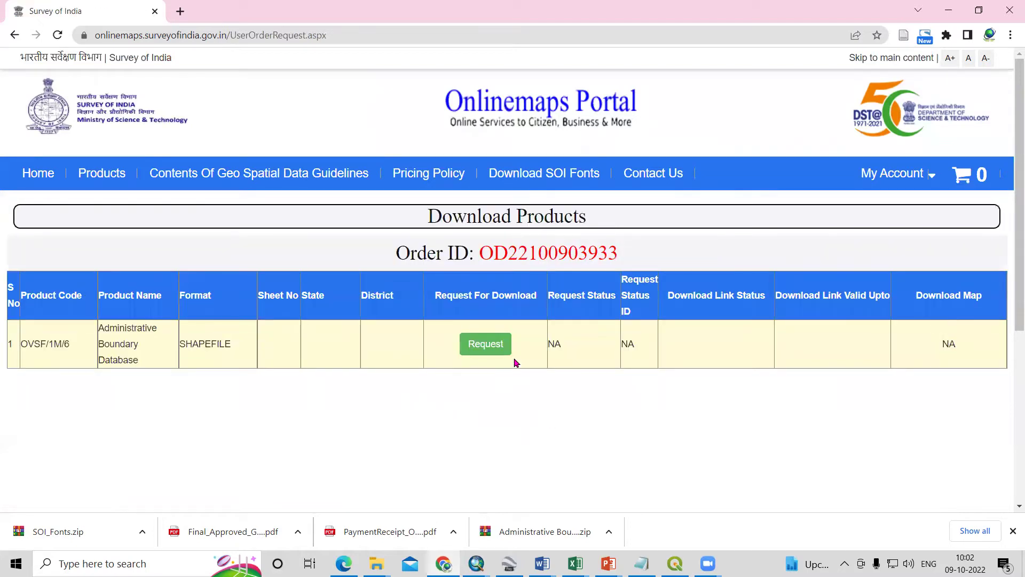
{"action": "left_click_drag", "start_coordinate": [435, 294], "coordinate": [541, 301]}
{"action": "left_click", "coordinate": [484, 349]}
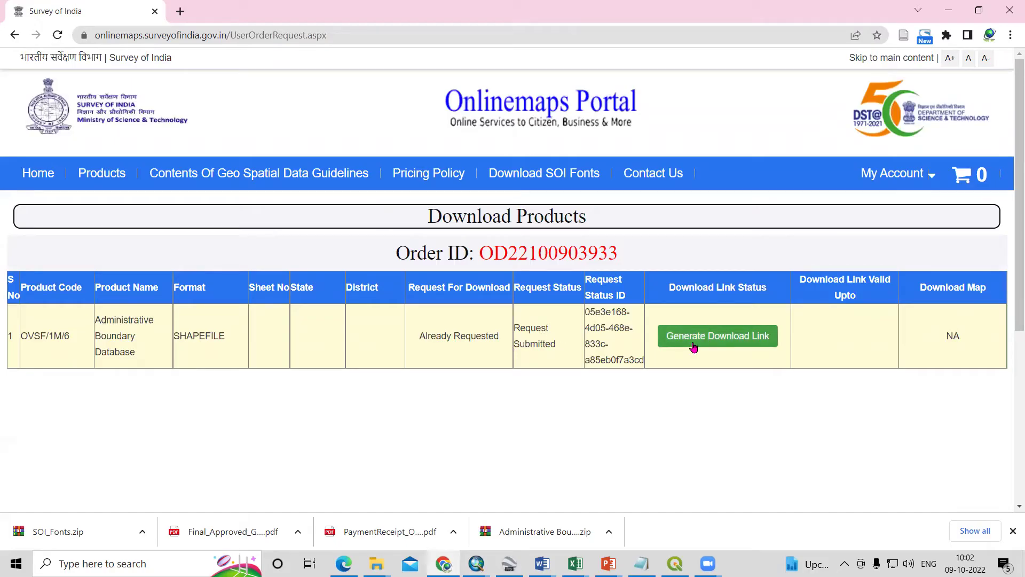
- Generate the OVSF/1M/6 download link and show the downloaded zip in the Downloads folder
{"action": "left_click", "coordinate": [731, 344]}
{"action": "left_click", "coordinate": [724, 341]}
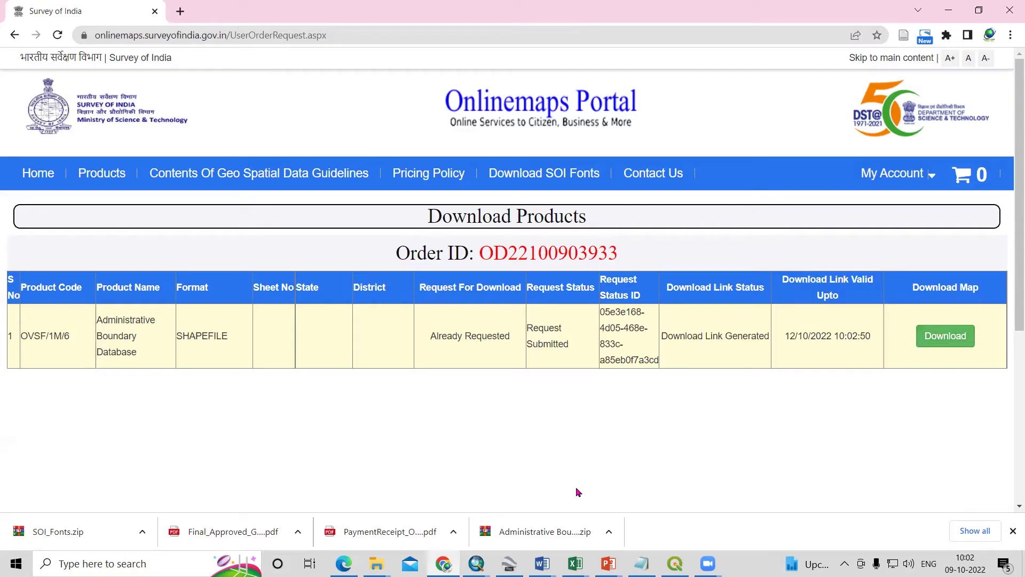
{"action": "left_click", "coordinate": [610, 533]}
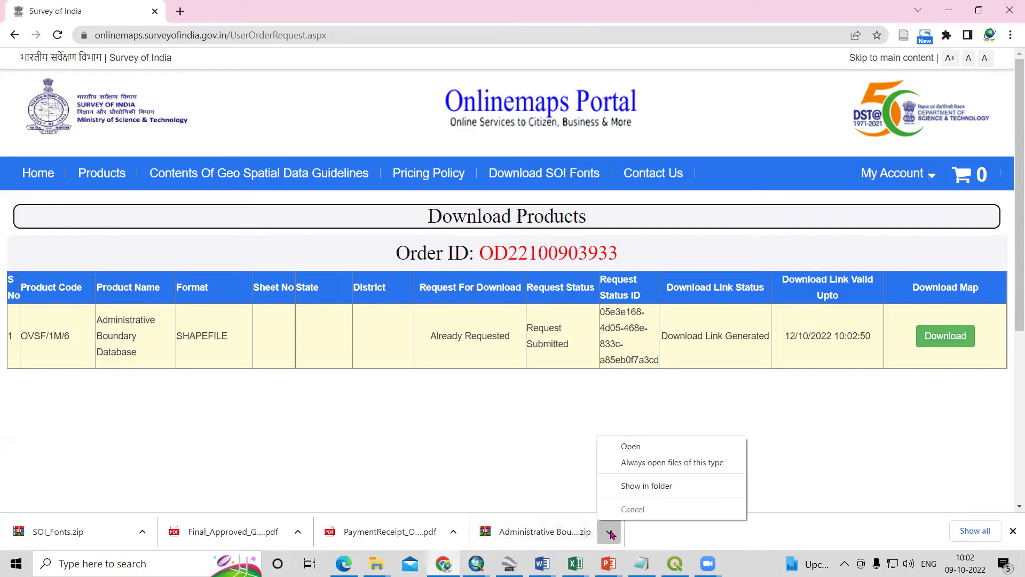
{"action": "left_click", "coordinate": [630, 486]}
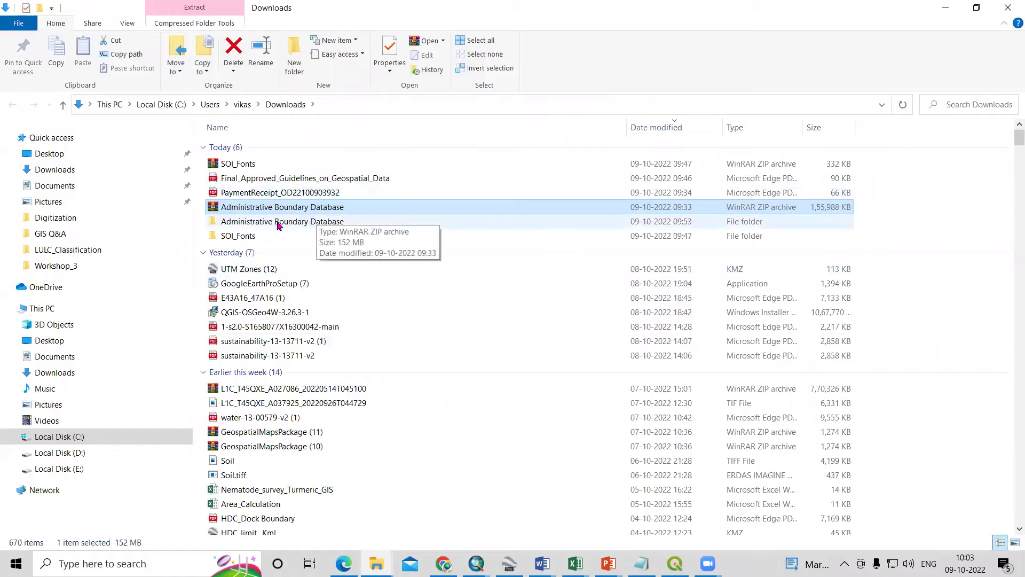
- Open the extracted Administrative Boundary Database folder and scroll through its shapefiles
{"action": "right_click", "coordinate": [282, 208]}
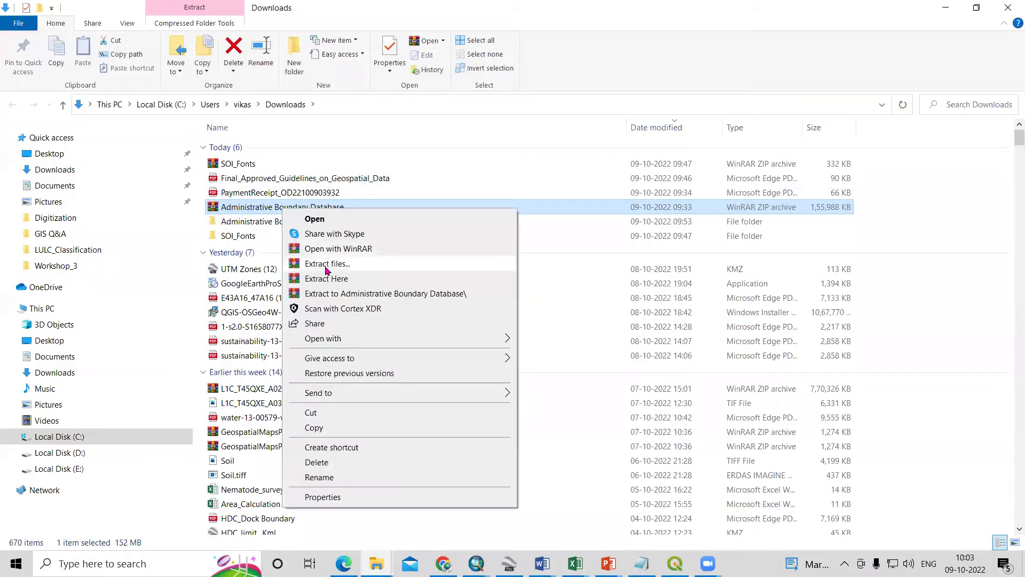
{"action": "double_click", "coordinate": [252, 221]}
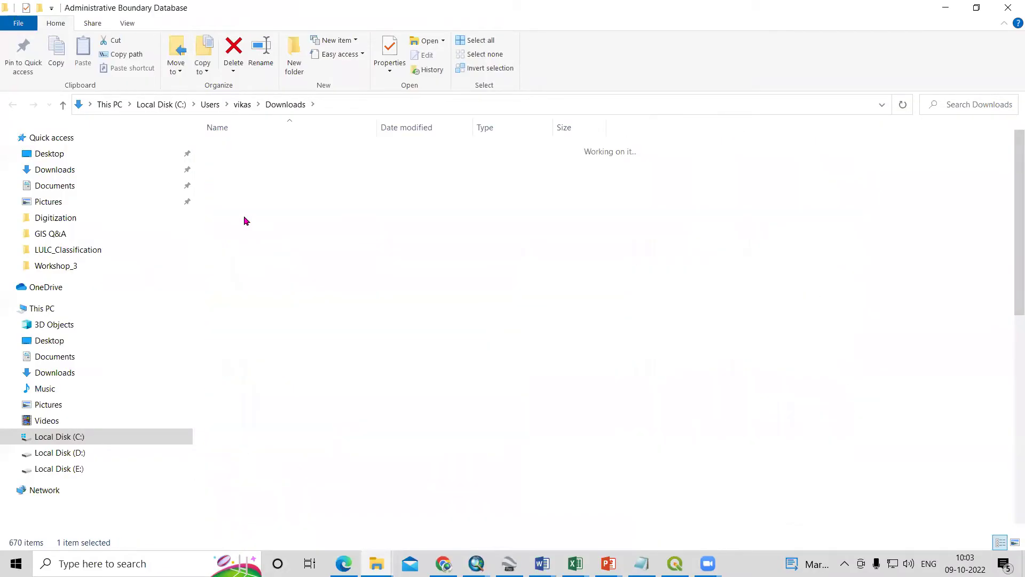
{"action": "left_click", "coordinate": [464, 100]}
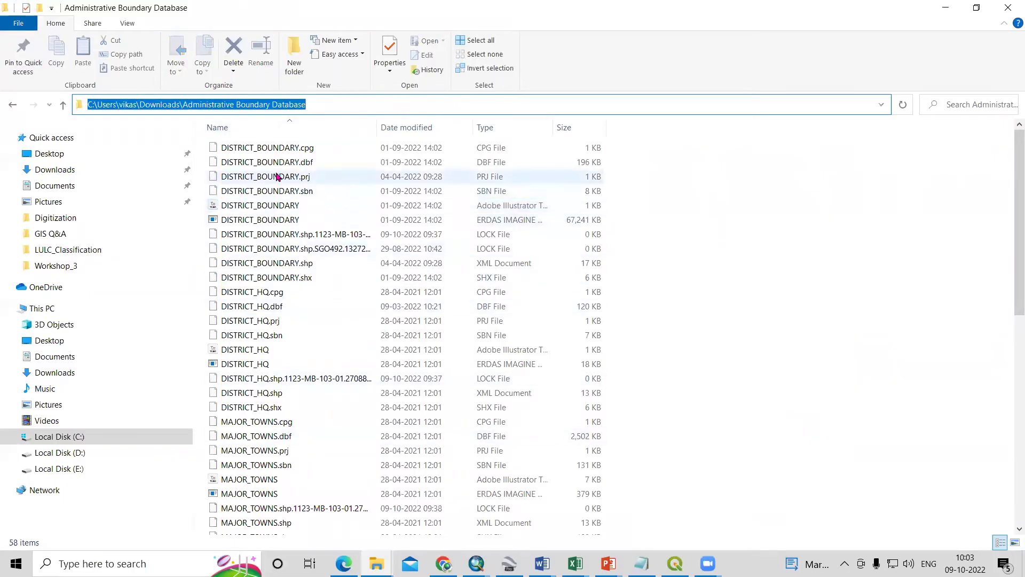
{"action": "scroll", "coordinate": [280, 375], "scroll_direction": "down", "scroll_amount": 3}
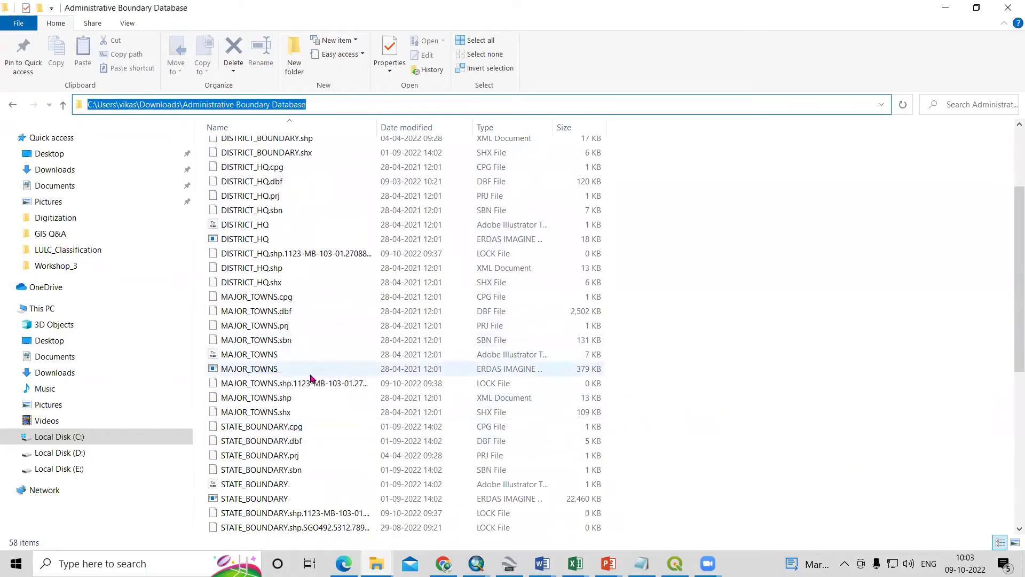
{"action": "scroll", "coordinate": [310, 377], "scroll_direction": "down", "scroll_amount": 3}
{"action": "scroll", "coordinate": [319, 411], "scroll_direction": "down", "scroll_amount": 3}
{"action": "scroll", "coordinate": [293, 430], "scroll_direction": "down", "scroll_amount": 2}
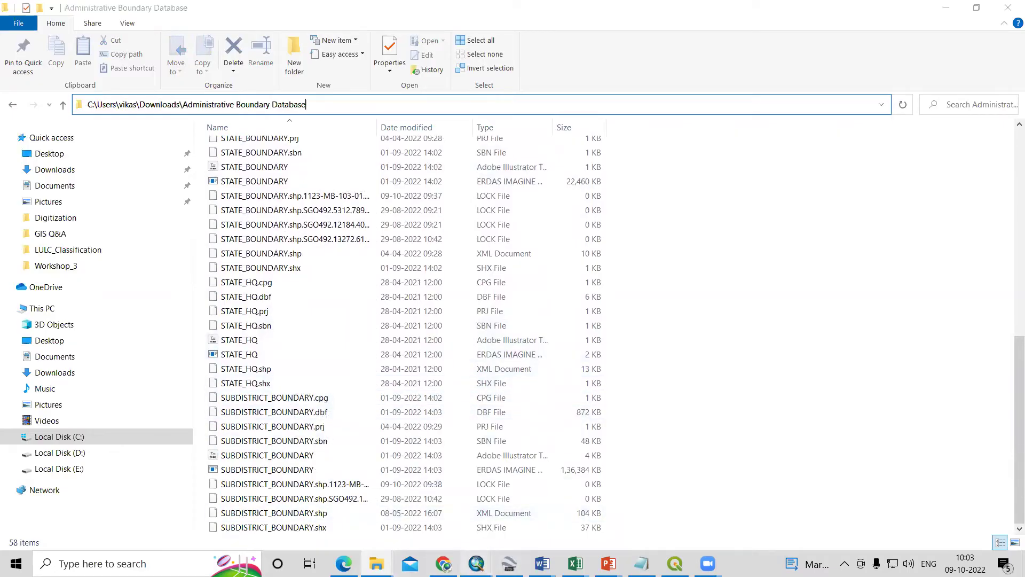
- Return to ArcMap and select the DISTRICT_BOUNDARY shapefile in the Catalog
{"action": "left_click", "coordinate": [476, 563]}
{"action": "left_click", "coordinate": [622, 503]}
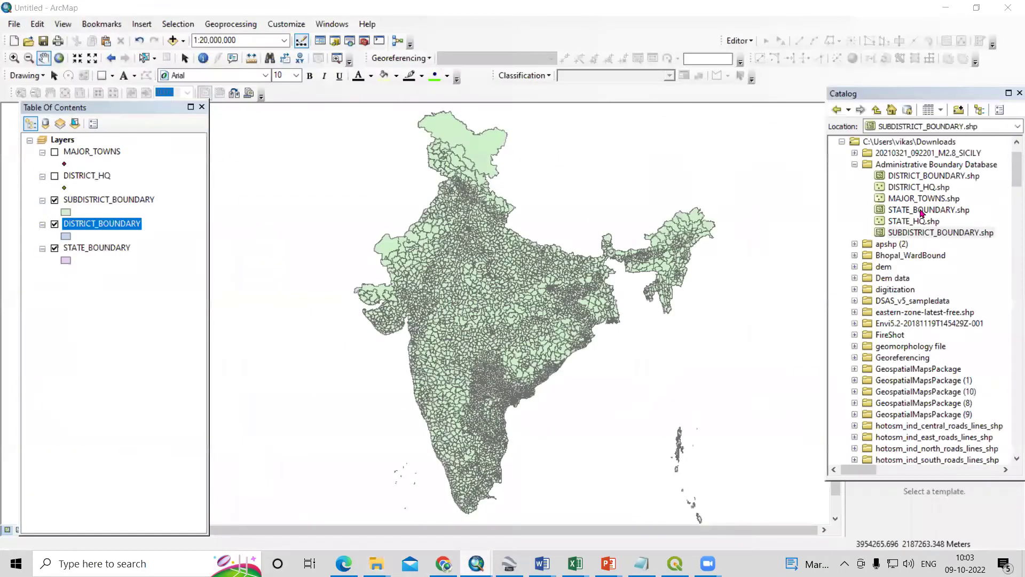
{"action": "left_click", "coordinate": [922, 177]}
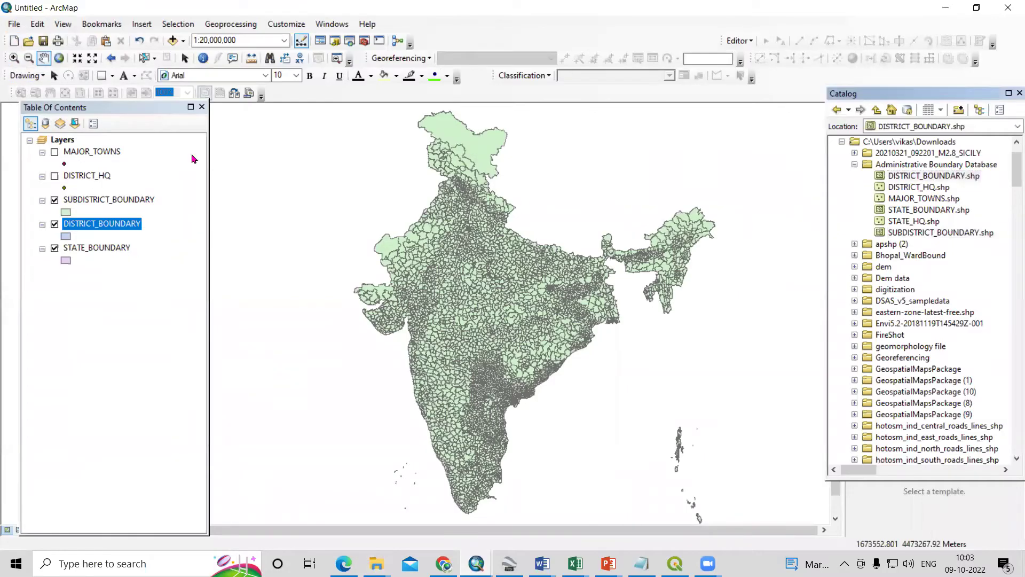
- Start a new blank map document, discarding changes to the current one
{"action": "key", "text": "ctrl+n"}
{"action": "left_click", "coordinate": [687, 430]}
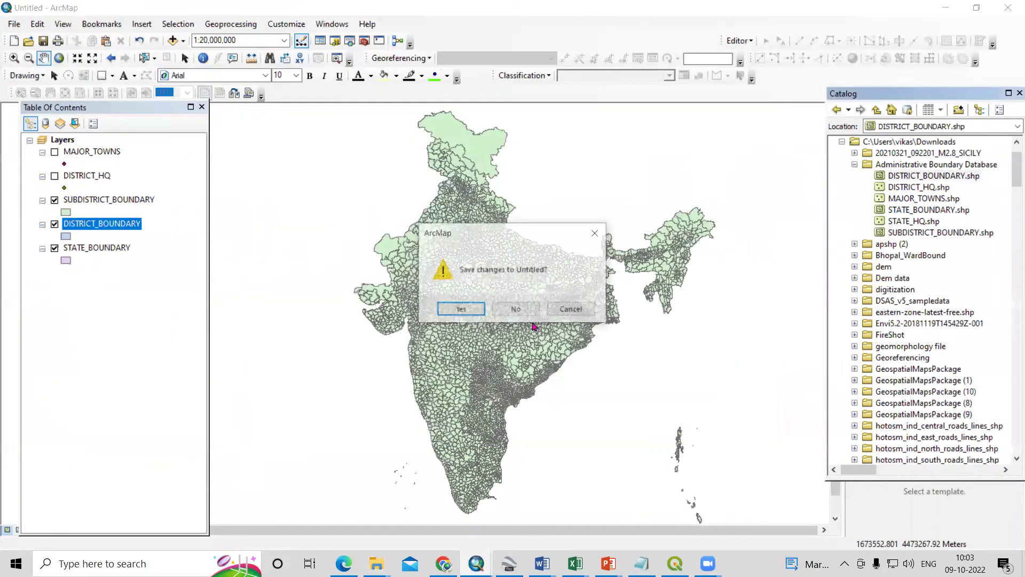
{"action": "left_click", "coordinate": [516, 309]}
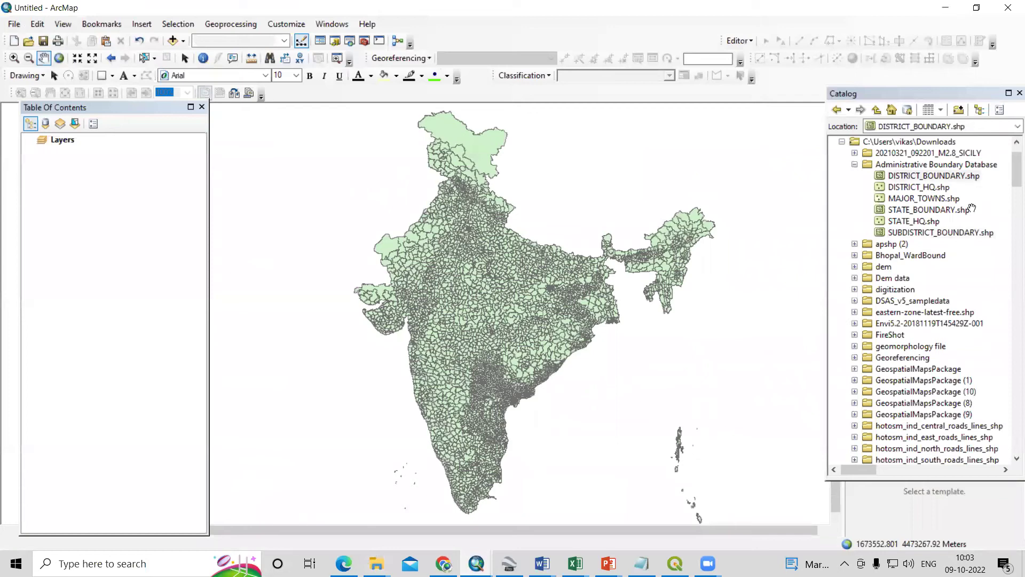
- Add STATE_BOUNDARY, DISTRICT_BOUNDARY, SUBDISTRICT_BOUNDARY, DISTRICT_HQ and MAJOR_TOWNS shapefiles to the map
{"action": "left_click", "coordinate": [928, 232]}
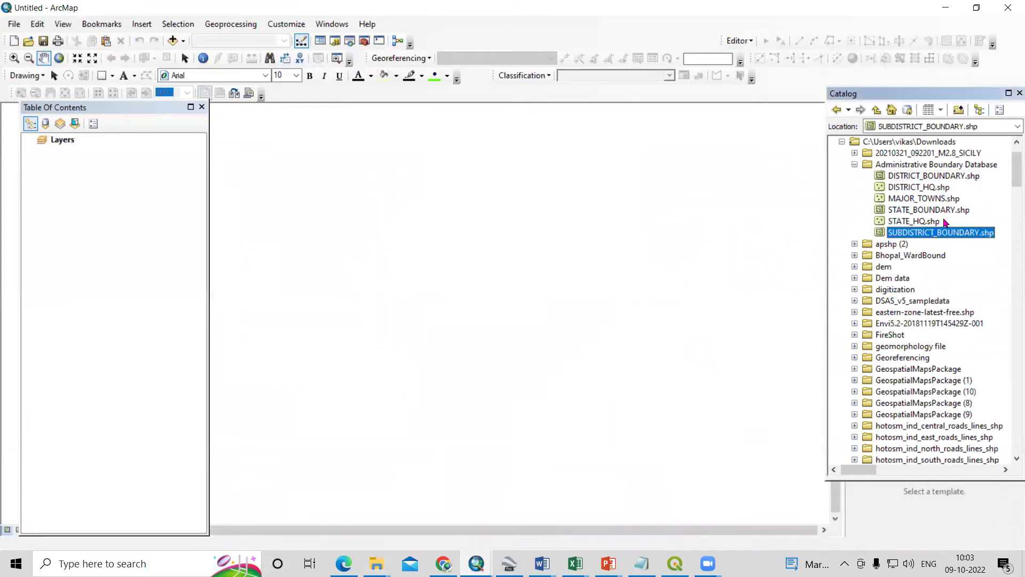
{"action": "left_click_drag", "start_coordinate": [929, 212], "coordinate": [477, 293]}
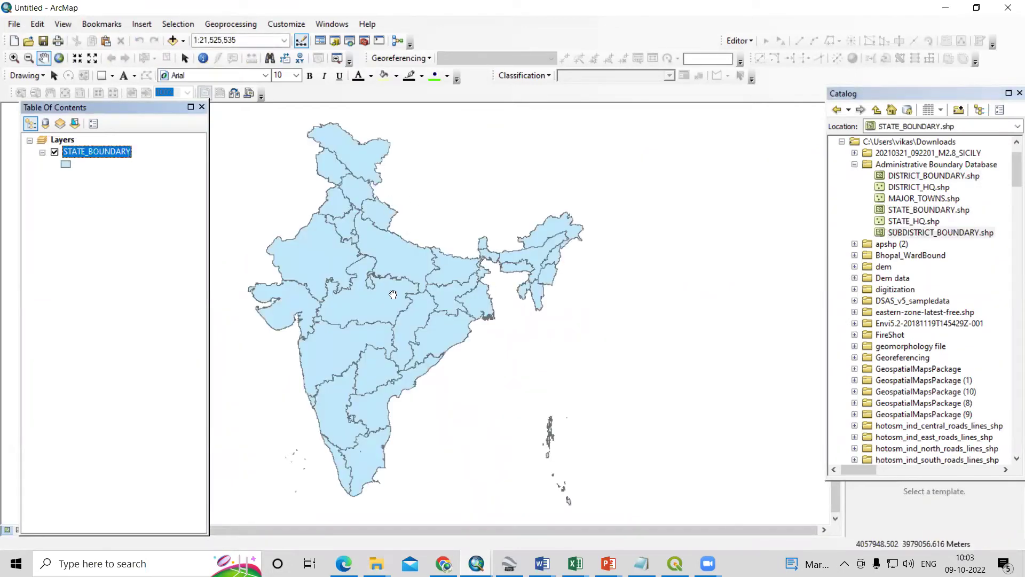
{"action": "left_click", "coordinate": [937, 234]}
{"action": "left_click", "coordinate": [921, 199]}
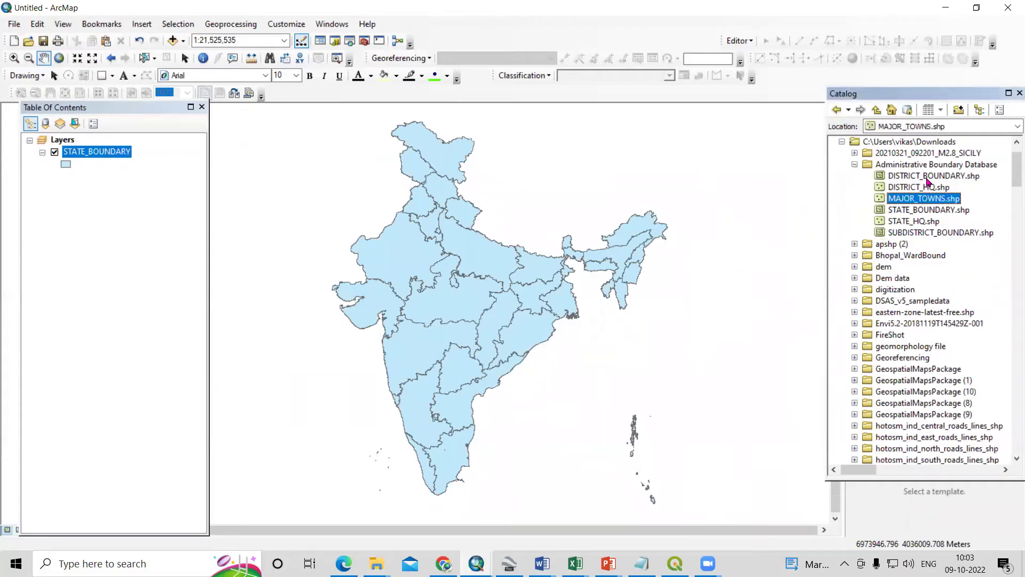
{"action": "left_click_drag", "start_coordinate": [927, 179], "coordinate": [465, 304]}
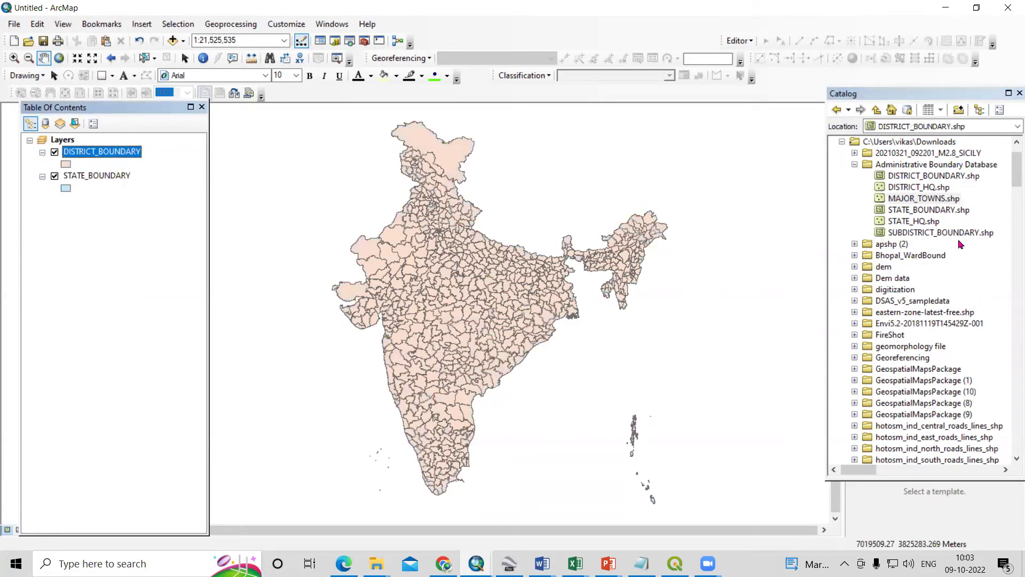
{"action": "mouse_move", "coordinate": [949, 235]}
{"action": "left_mouse_down"}
{"action": "mouse_move", "coordinate": [667, 278]}
{"action": "mouse_move", "coordinate": [459, 328]}
{"action": "left_mouse_up"}
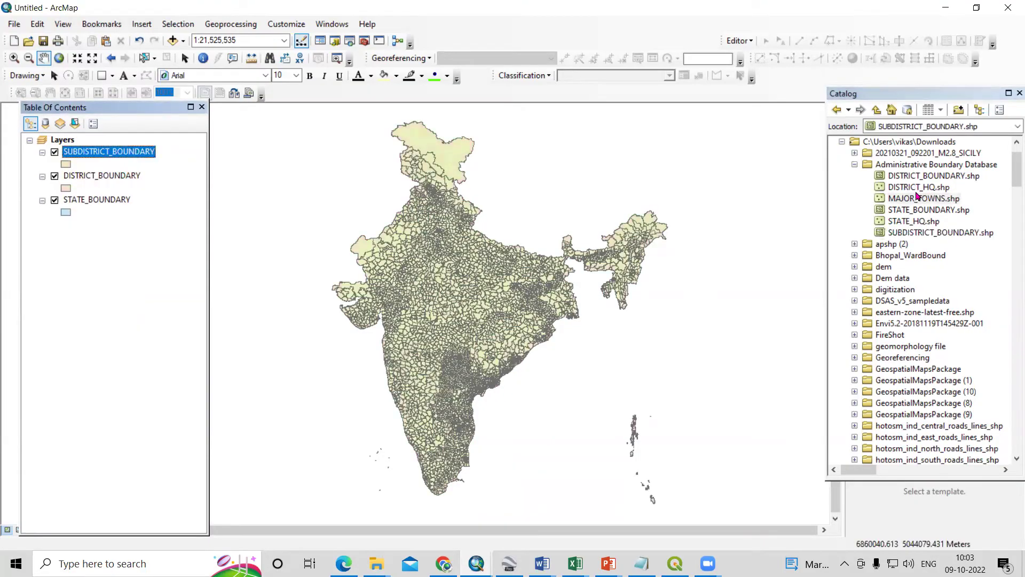
{"action": "left_click_drag", "start_coordinate": [918, 189], "coordinate": [435, 238]}
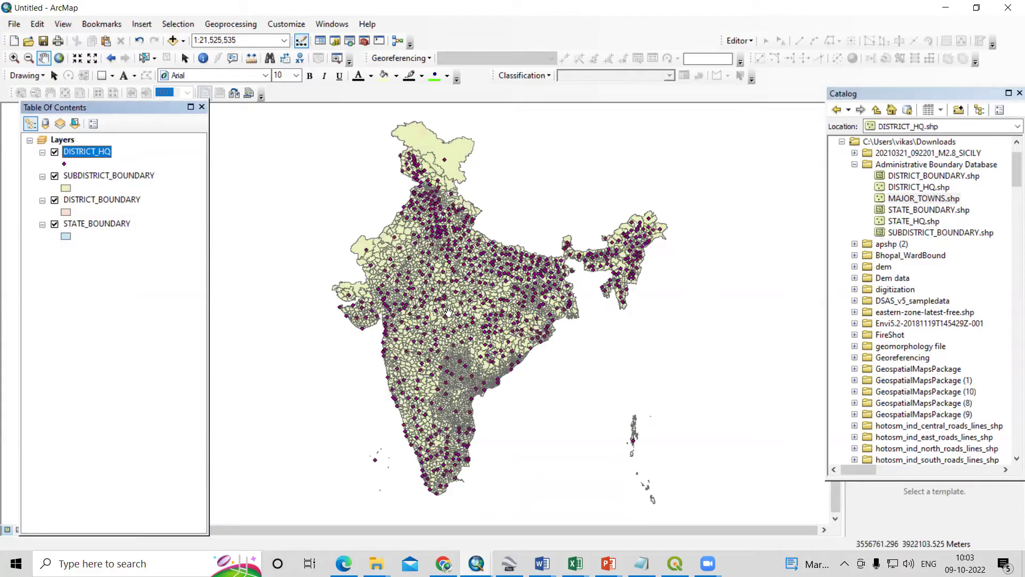
{"action": "mouse_move", "coordinate": [927, 202]}
{"action": "left_mouse_down"}
{"action": "mouse_move", "coordinate": [455, 288]}
{"action": "mouse_move", "coordinate": [470, 296]}
{"action": "left_mouse_up"}
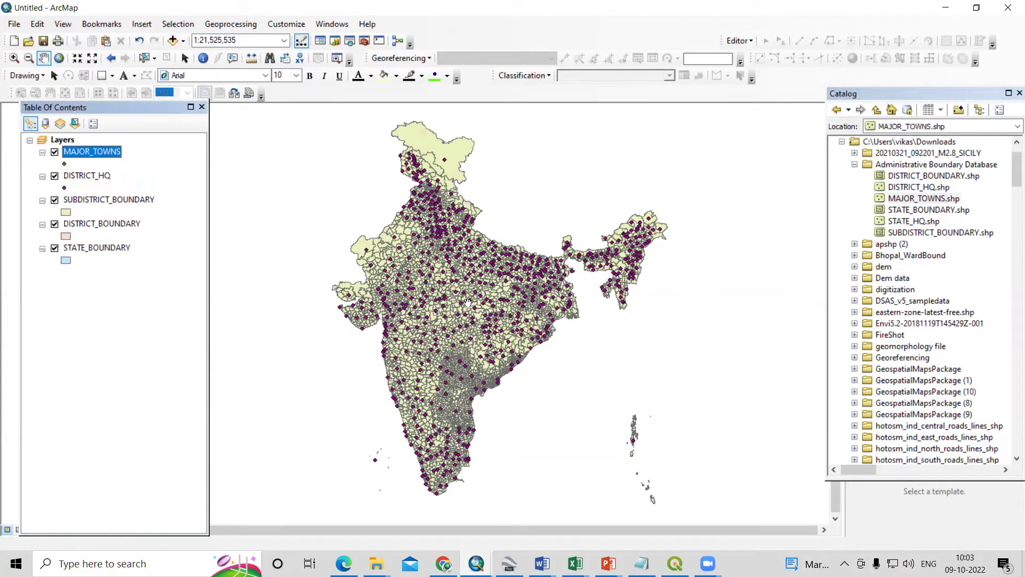
- In the MAJOR_TOWNS attribute table, select records FID 57–67 and zoom to BASOPATTI
{"action": "right_click", "coordinate": [96, 155]}
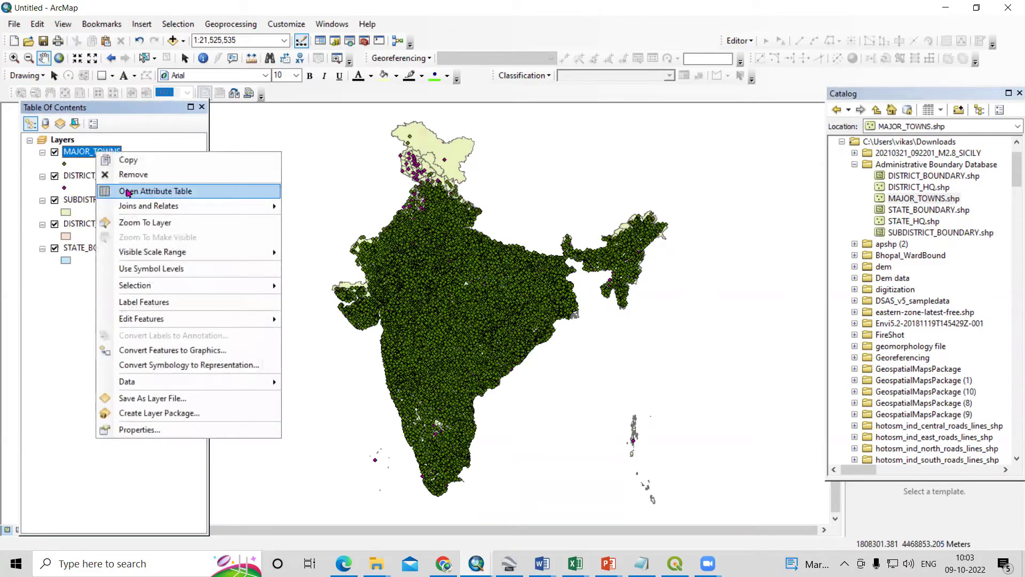
{"action": "left_click", "coordinate": [126, 190]}
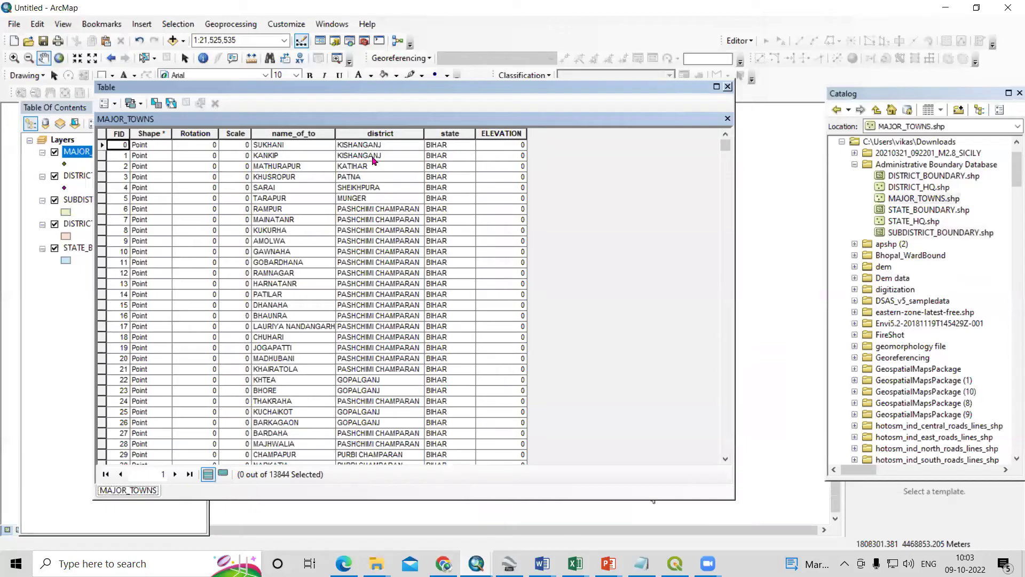
{"action": "scroll", "coordinate": [295, 178], "scroll_direction": "down", "scroll_amount": 15}
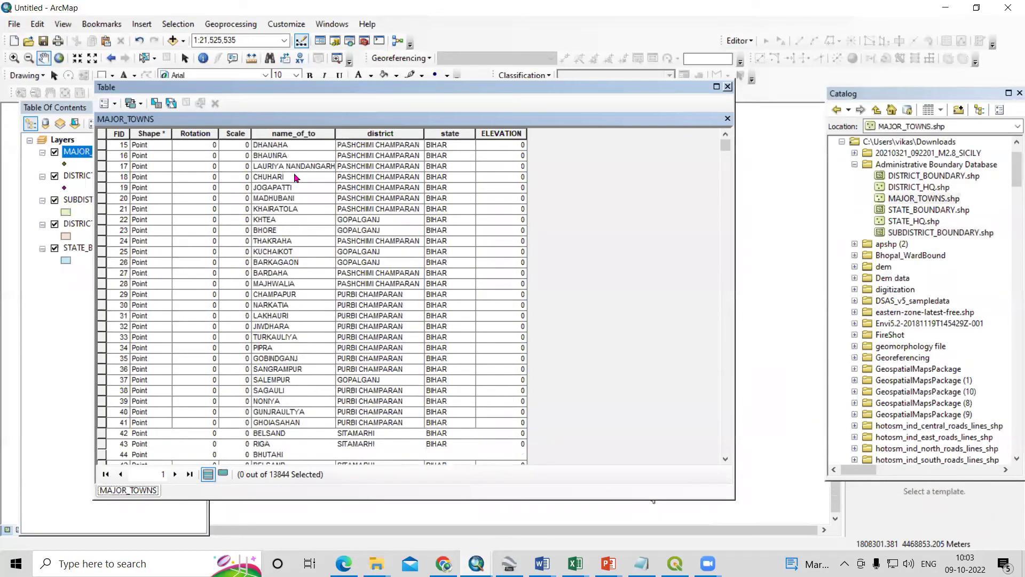
{"action": "scroll", "coordinate": [101, 190], "scroll_direction": "down", "scroll_amount": 3}
{"action": "left_click_drag", "start_coordinate": [101, 178], "coordinate": [103, 277]}
{"action": "double_click", "coordinate": [102, 234]}
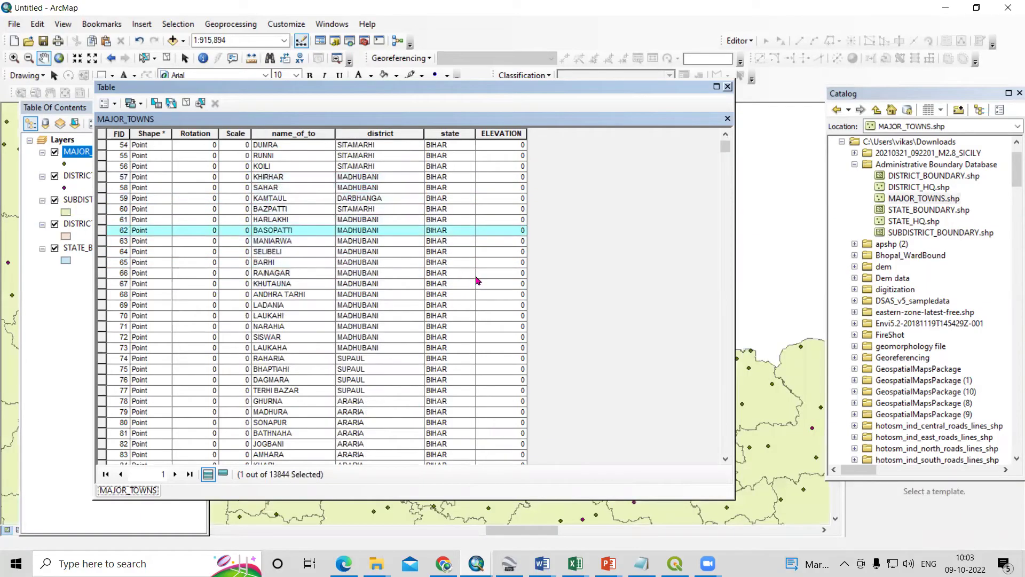
{"action": "left_click", "coordinate": [728, 88]}
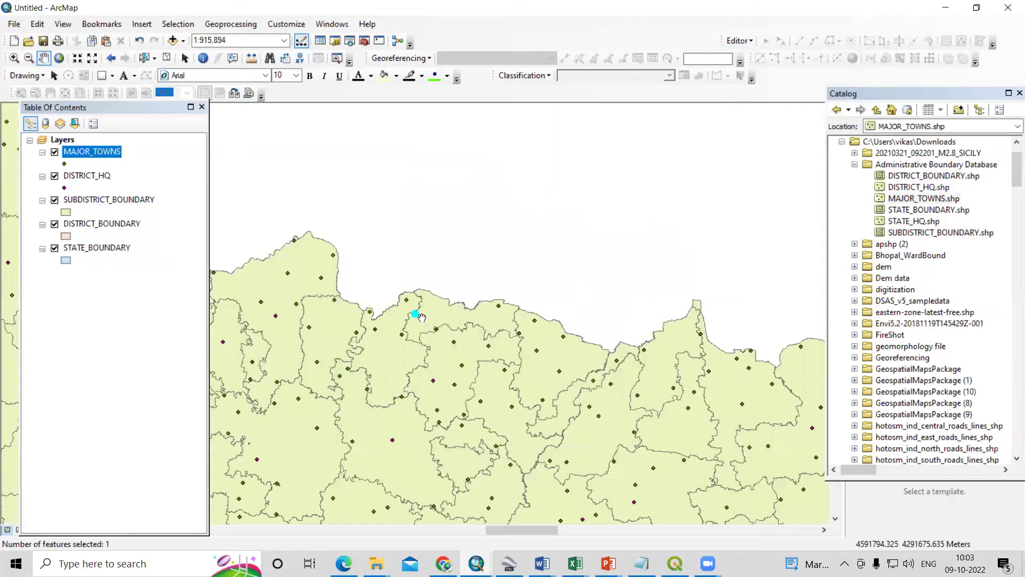
- Zoom out to all of India at 1:20,000,000 and hide MAJOR_TOWNS and DISTRICT_HQ
{"action": "scroll", "coordinate": [421, 317], "scroll_direction": "up", "scroll_amount": 1}
{"action": "left_click_drag", "start_coordinate": [580, 324], "coordinate": [639, 294]}
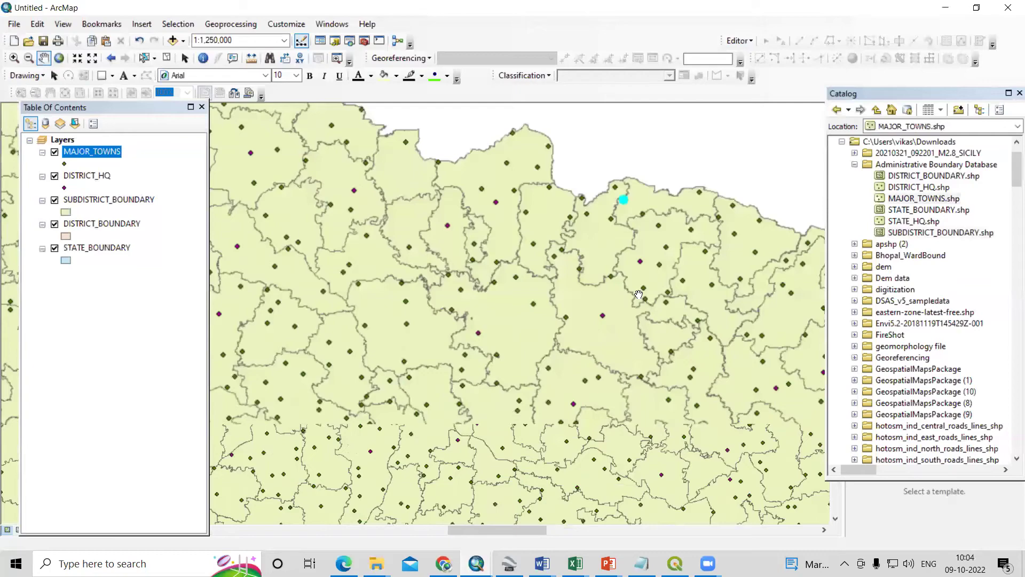
{"action": "scroll", "coordinate": [638, 294], "scroll_direction": "up", "scroll_amount": 4}
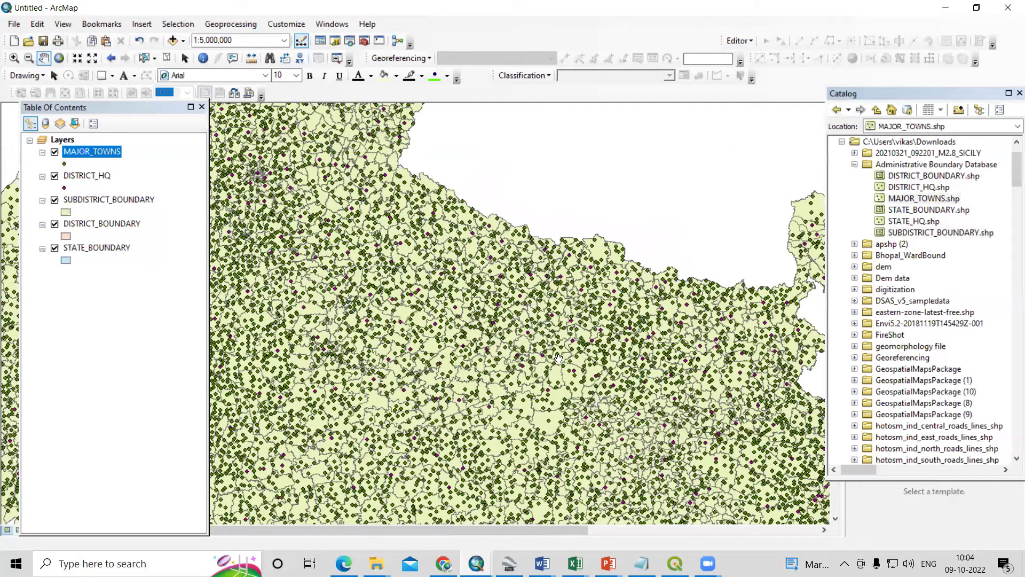
{"action": "scroll", "coordinate": [583, 370], "scroll_direction": "up", "scroll_amount": 4}
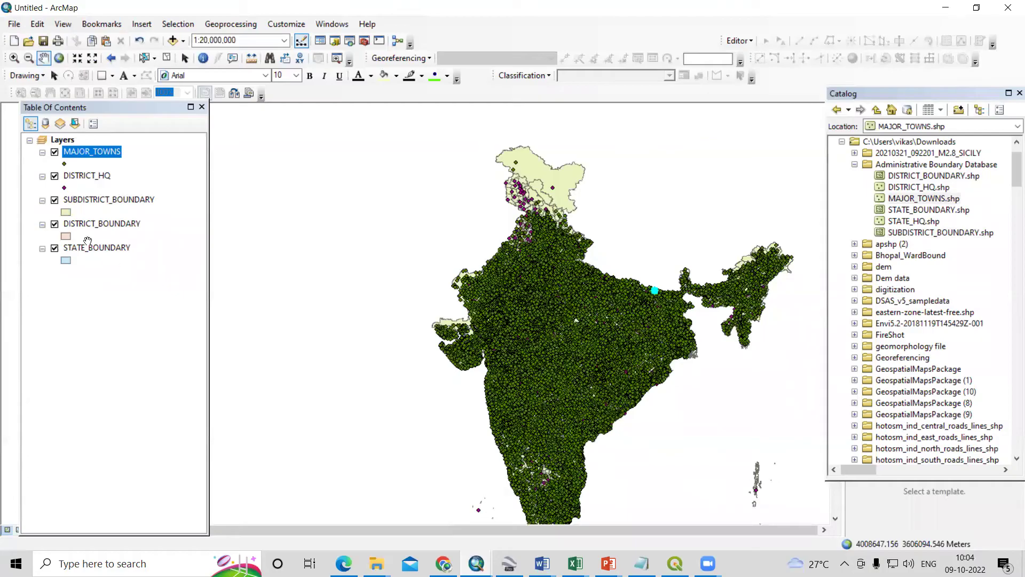
{"action": "left_click_drag", "start_coordinate": [88, 240], "coordinate": [60, 169]}
{"action": "left_click", "coordinate": [54, 152]}
{"action": "left_click", "coordinate": [54, 176]}
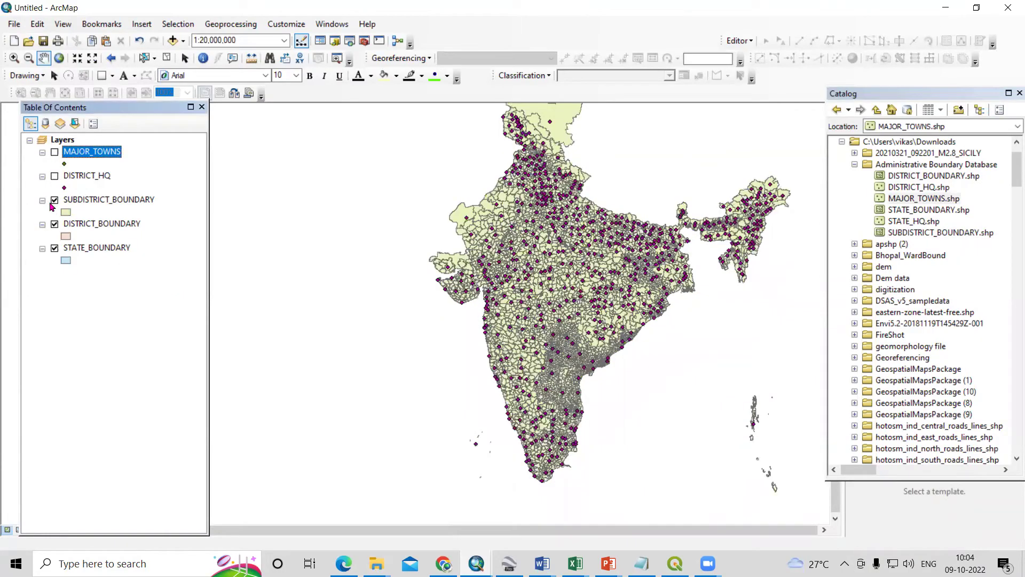
- Hide SUBDISTRICT_BOUNDARY and open the DISTRICT_BOUNDARY attribute table showing its 742 records
{"action": "left_click", "coordinate": [54, 200]}
{"action": "left_click", "coordinate": [110, 224]}
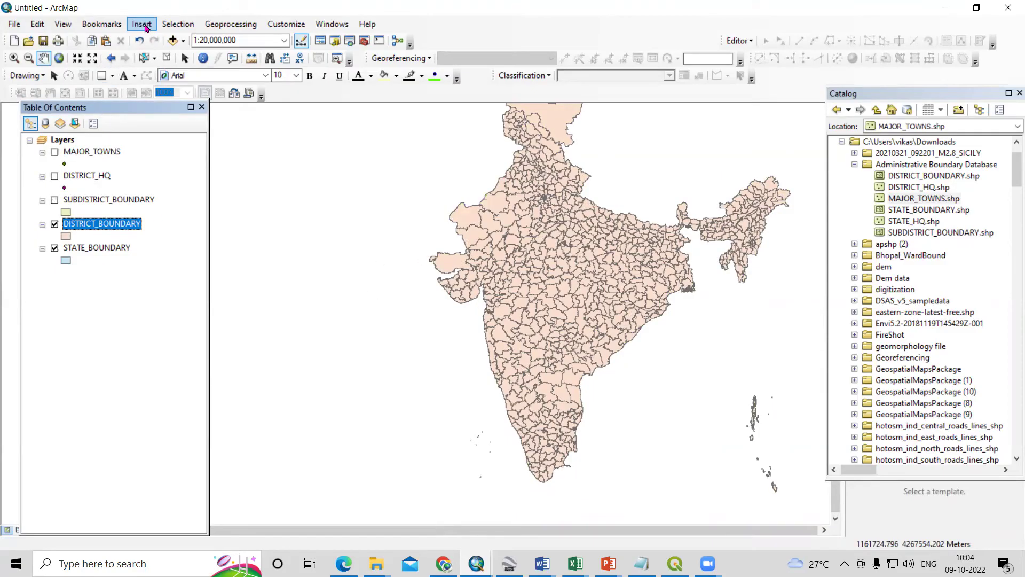
{"action": "right_click", "coordinate": [107, 217]}
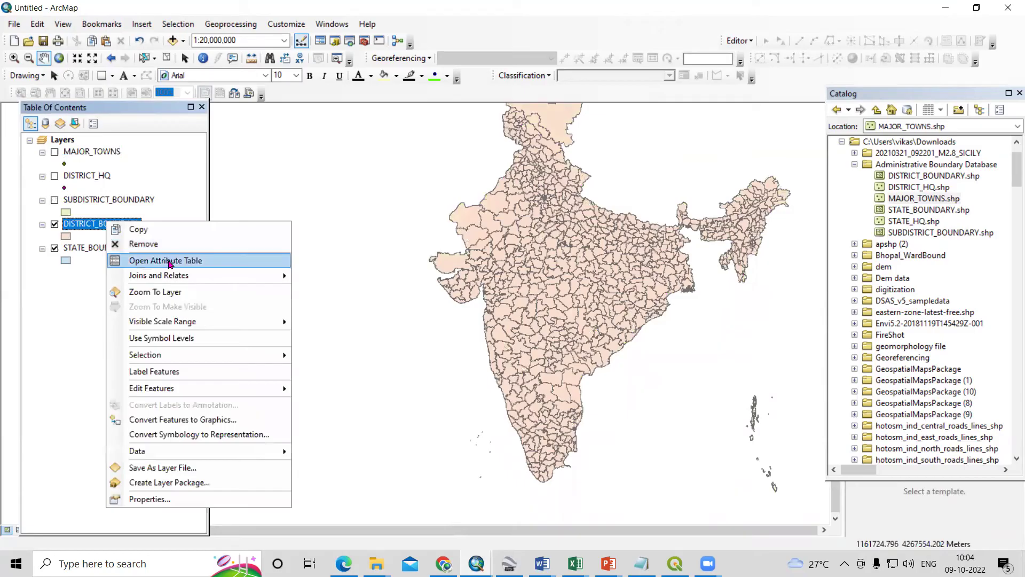
{"action": "left_click", "coordinate": [160, 261]}
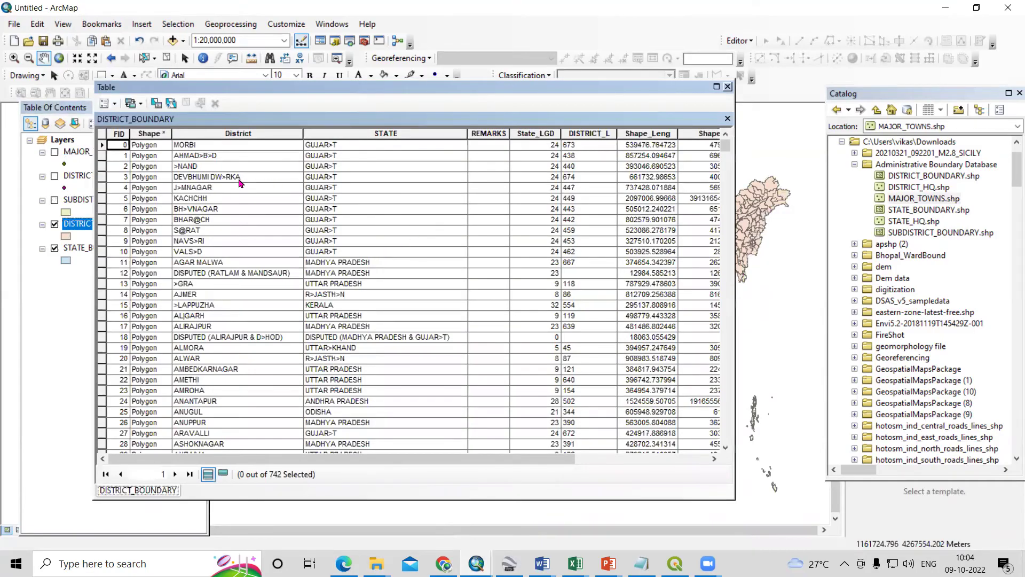
{"action": "scroll", "coordinate": [239, 183], "scroll_direction": "down", "scroll_amount": 20}
{"action": "scroll", "coordinate": [251, 223], "scroll_direction": "up", "scroll_amount": 20}
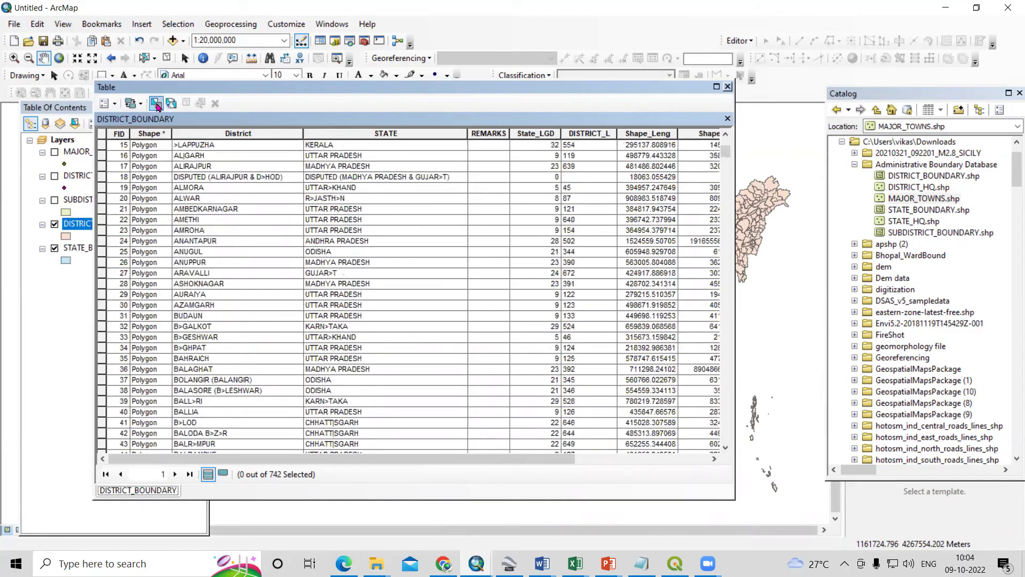
- Run Select By Attributes with "District" = 'MUMBAI CITY', then close the attribute table
{"action": "left_click", "coordinate": [156, 105]}
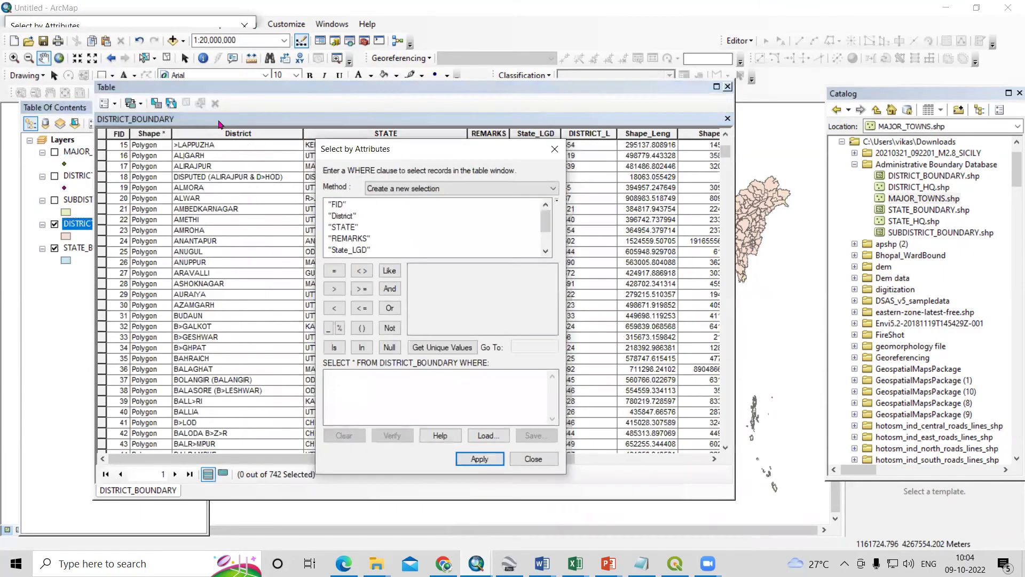
{"action": "double_click", "coordinate": [351, 216]}
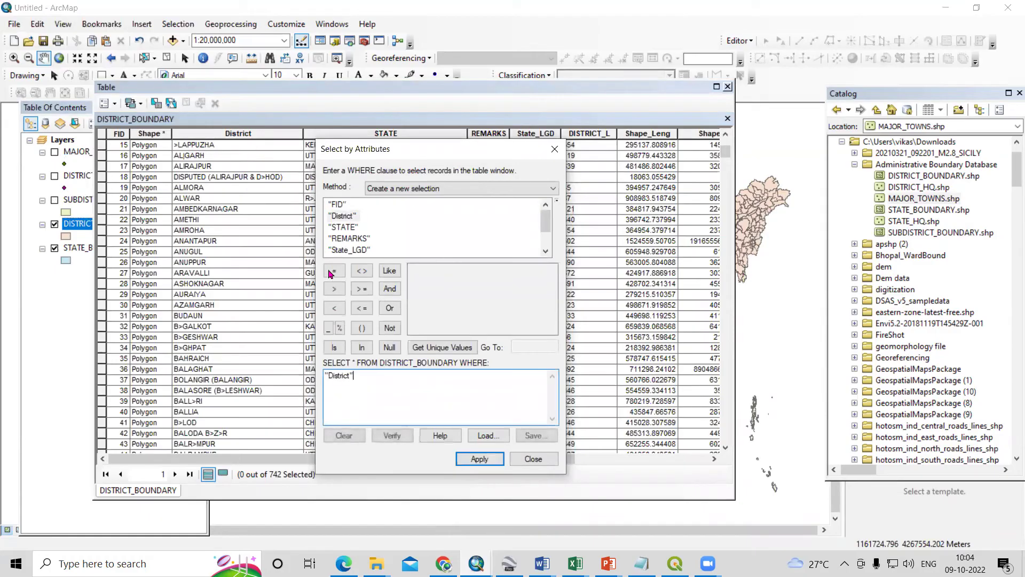
{"action": "left_click", "coordinate": [334, 271]}
{"action": "left_click", "coordinate": [437, 347]}
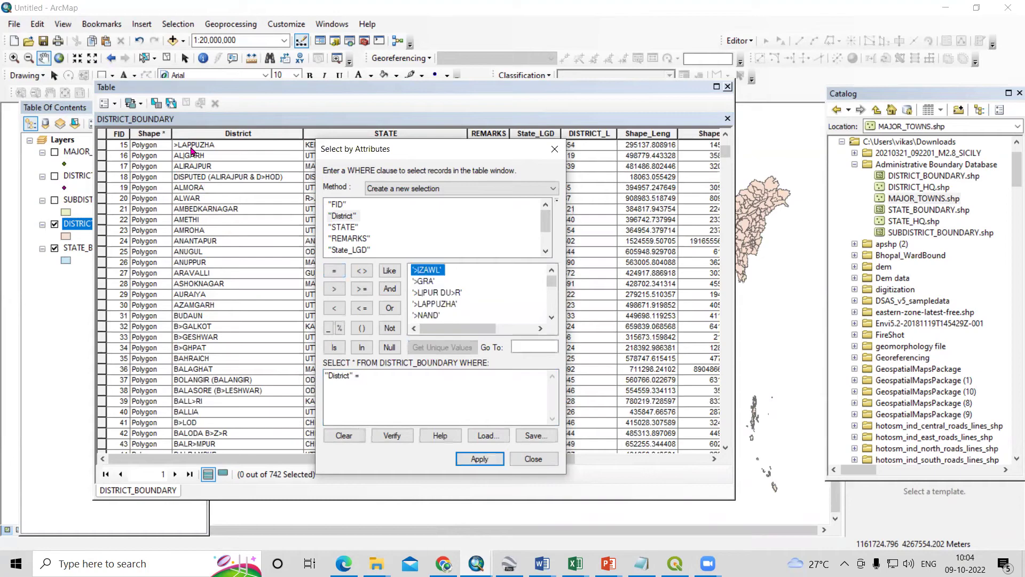
{"action": "left_click", "coordinate": [518, 345]}
{"action": "type", "text": "mum"}
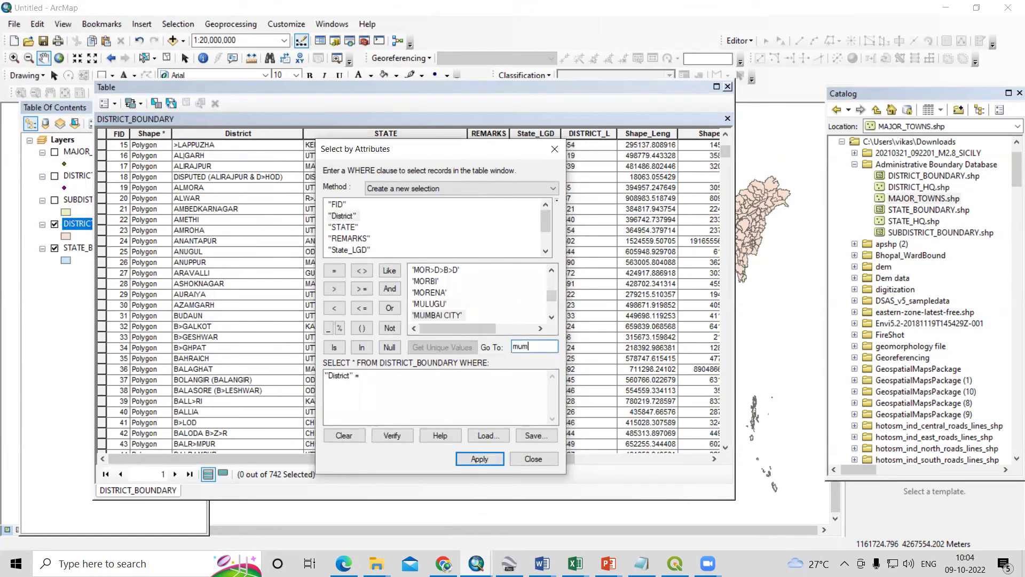
{"action": "double_click", "coordinate": [442, 316]}
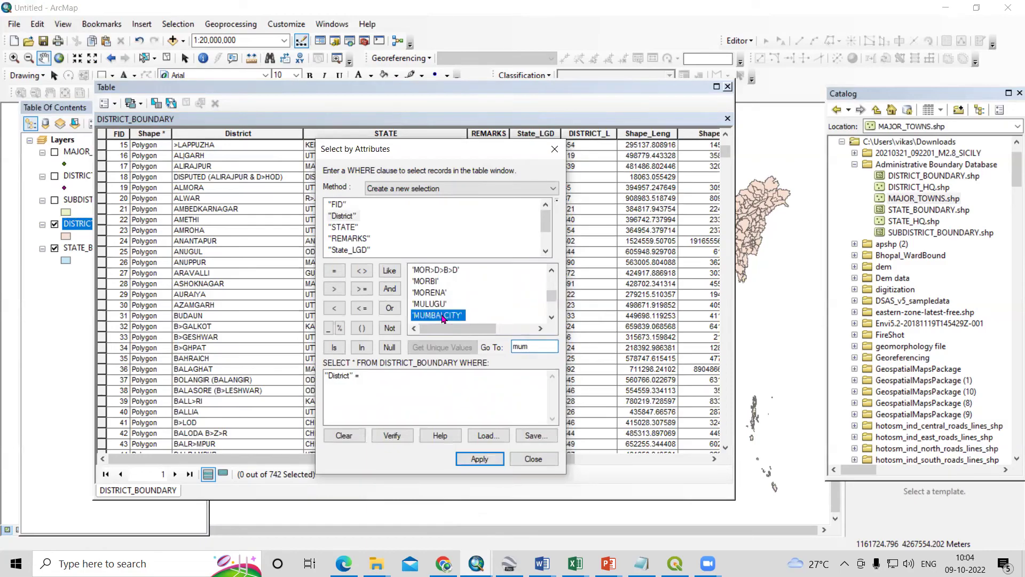
{"action": "left_click", "coordinate": [478, 458]}
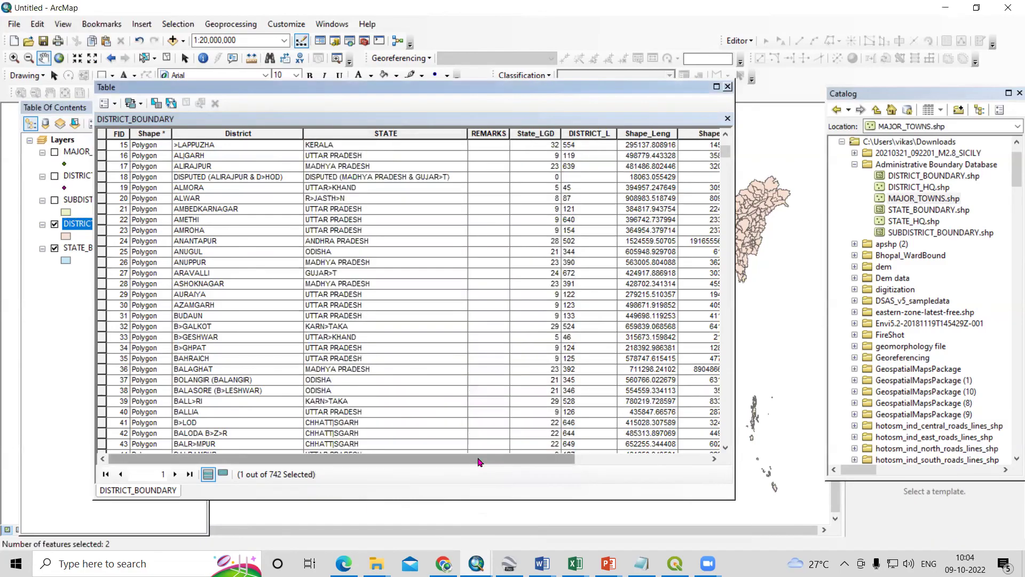
{"action": "left_click", "coordinate": [727, 86]}
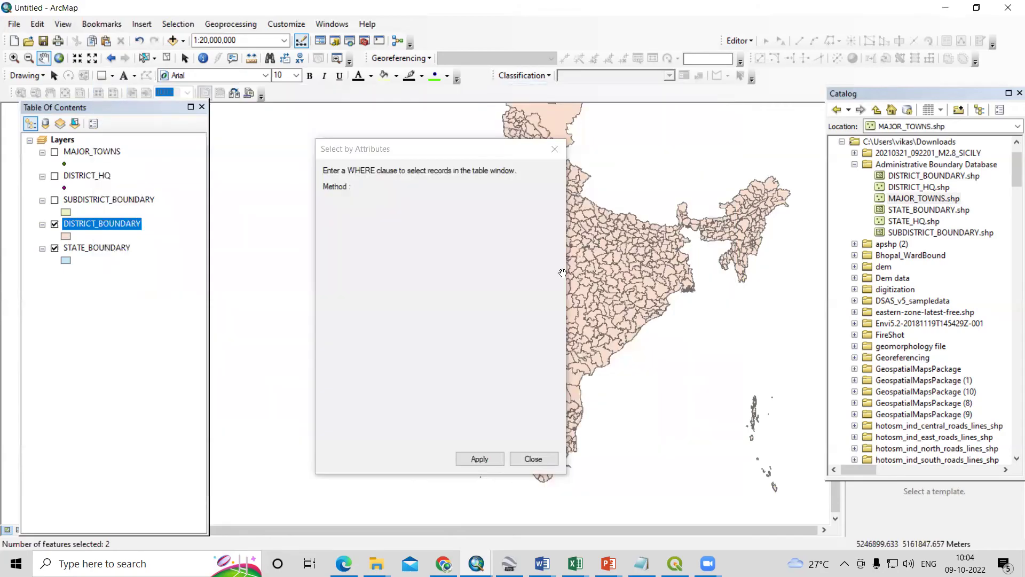
- Export the selected Mumbai City district from DISTRICT_BOUNDARY to Export_Output.shp and add it to the map
{"action": "scroll", "coordinate": [485, 328], "scroll_direction": "down", "scroll_amount": 1}
{"action": "scroll", "coordinate": [485, 328], "scroll_direction": "down", "scroll_amount": 1}
{"action": "scroll", "coordinate": [484, 329], "scroll_direction": "up", "scroll_amount": 5}
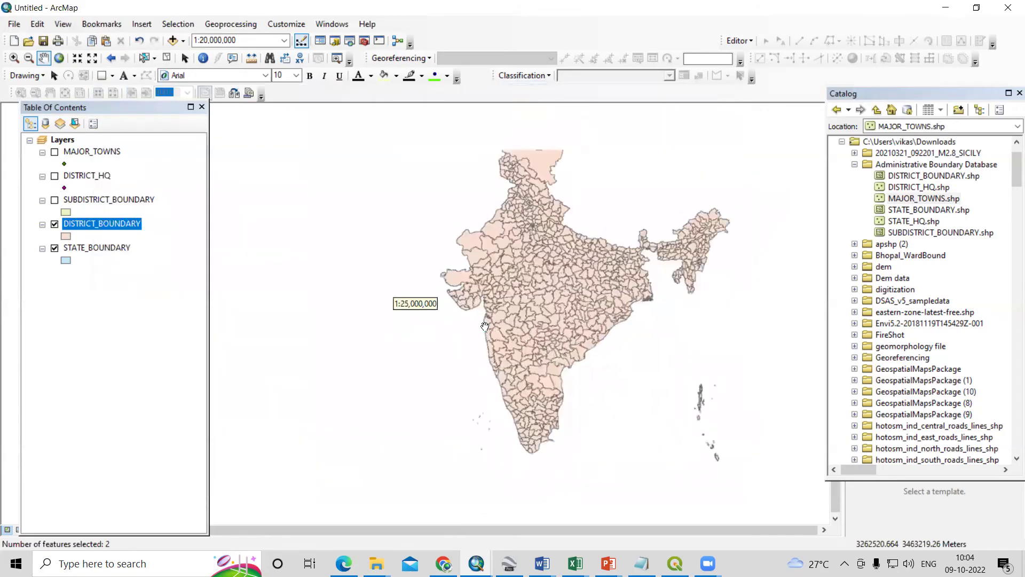
{"action": "scroll", "coordinate": [485, 329], "scroll_direction": "up", "scroll_amount": 3}
{"action": "scroll", "coordinate": [447, 311], "scroll_direction": "up", "scroll_amount": 2}
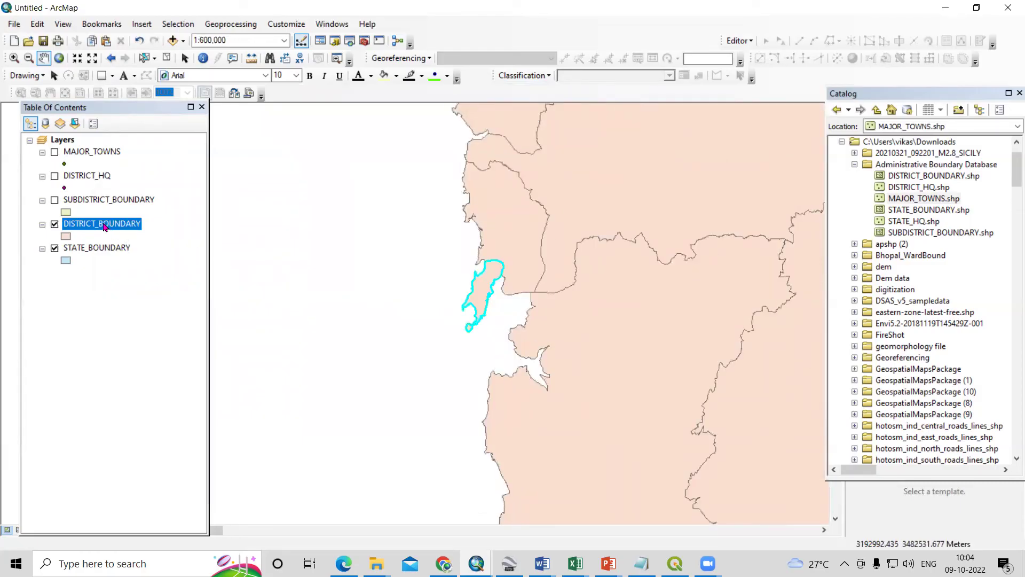
{"action": "right_click", "coordinate": [105, 227]}
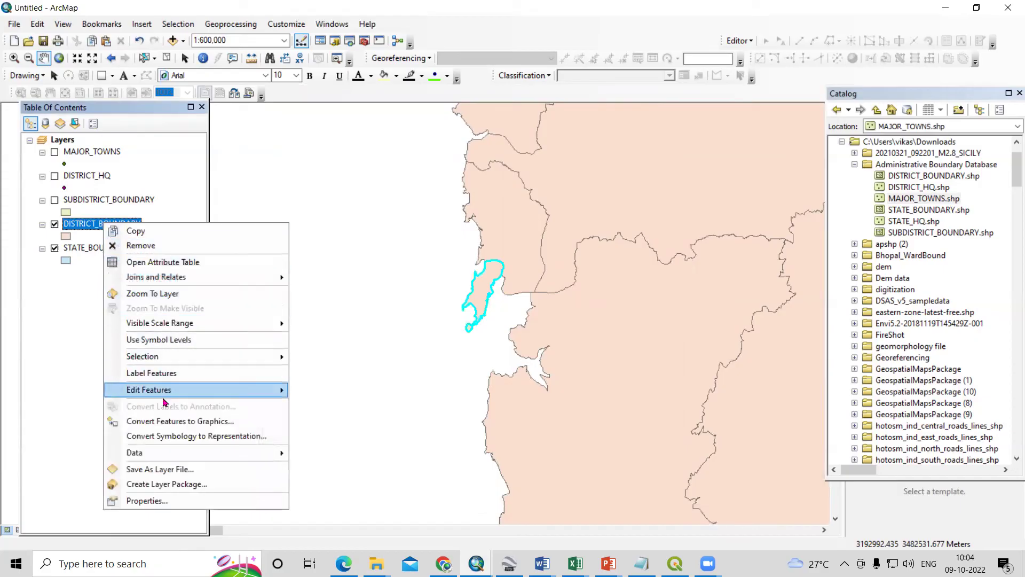
{"action": "mouse_move", "coordinate": [171, 455]}
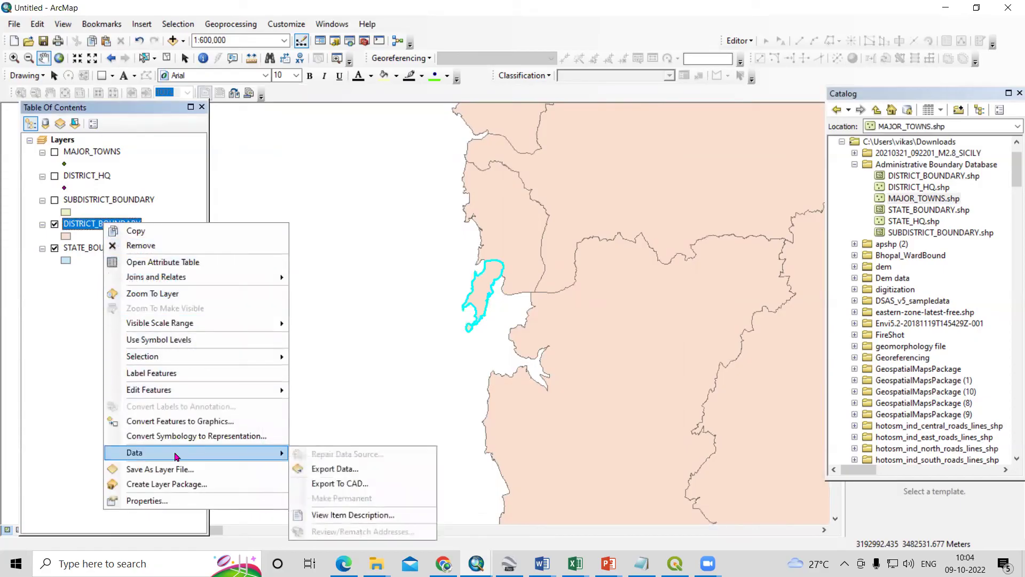
{"action": "left_click", "coordinate": [328, 468]}
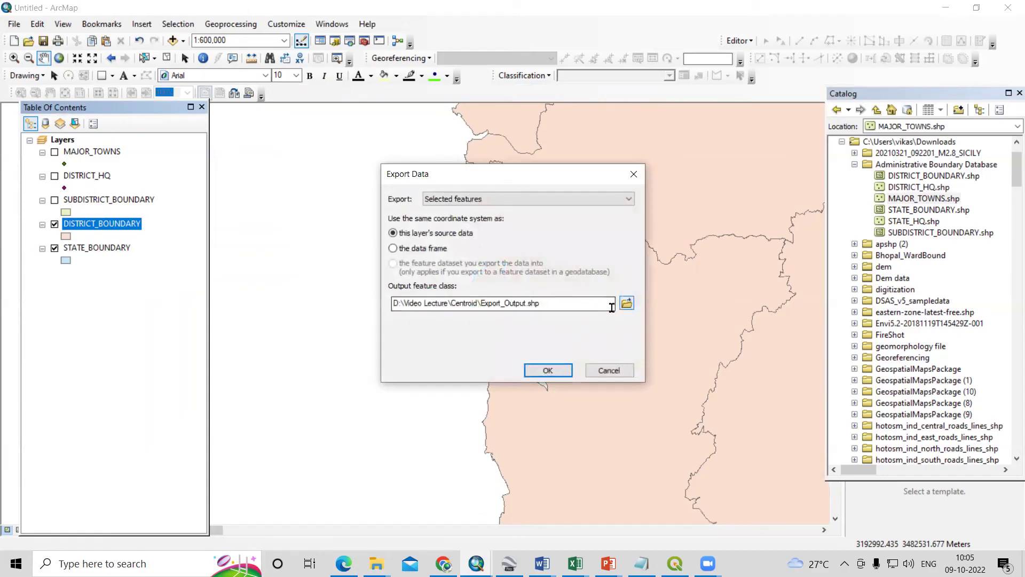
{"action": "left_click", "coordinate": [544, 369]}
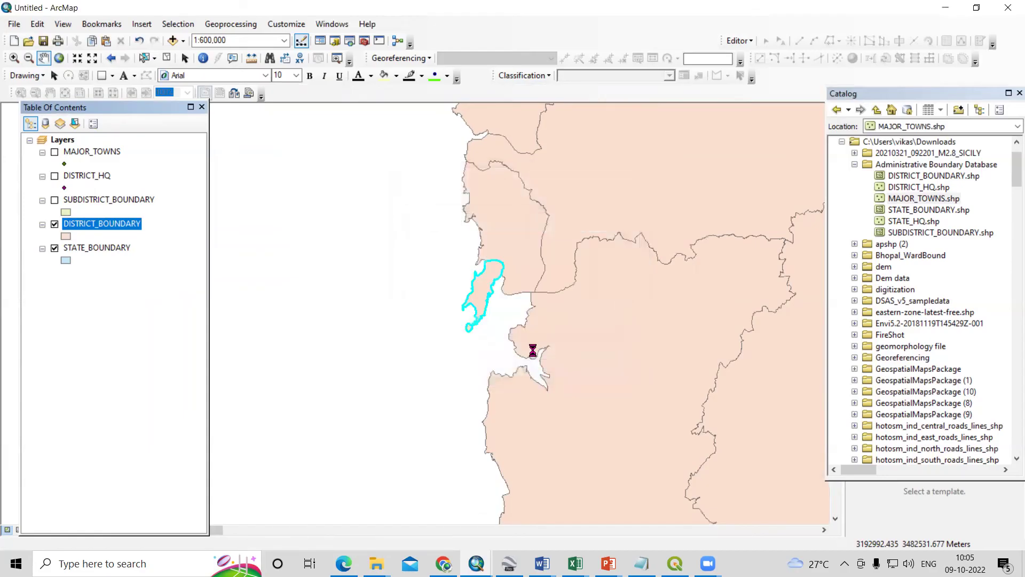
{"action": "left_click", "coordinate": [557, 328]}
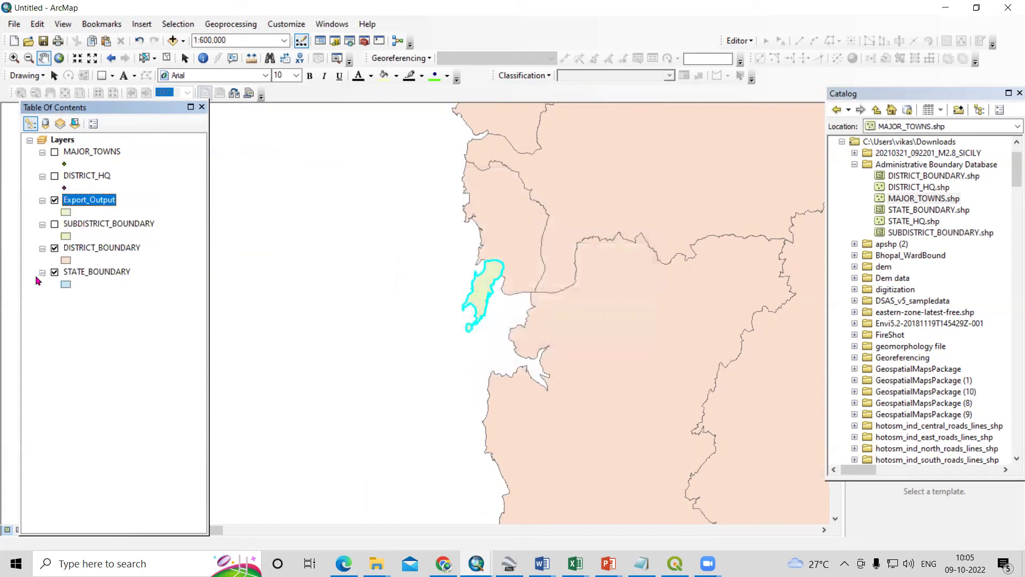
- Toggle the district, state and subdistrict layers to compare them with Export_Output, then hide Export_Output
{"action": "left_click", "coordinate": [54, 248]}
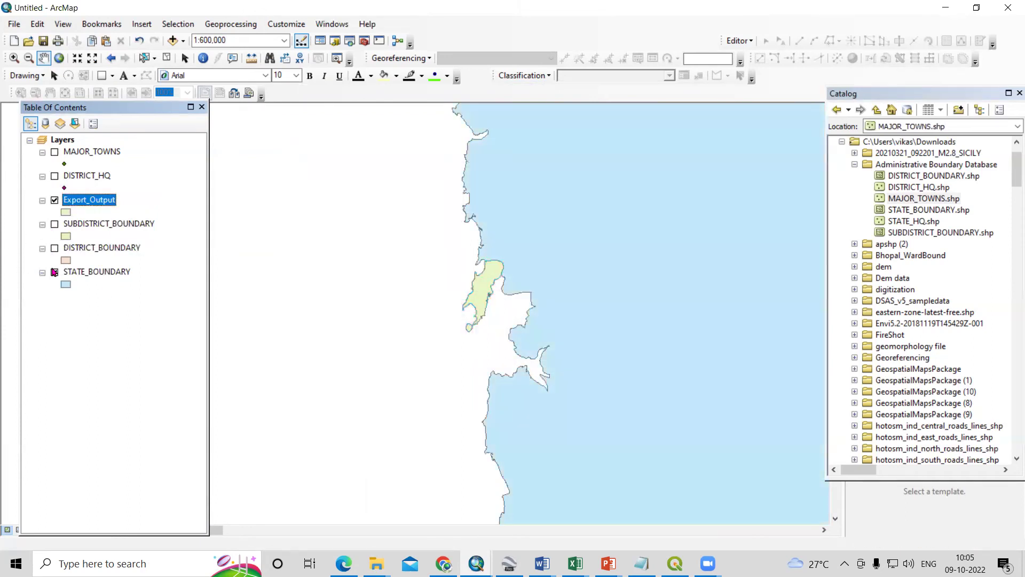
{"action": "left_click", "coordinate": [55, 272]}
{"action": "scroll", "coordinate": [328, 373], "scroll_direction": "up", "scroll_amount": 1}
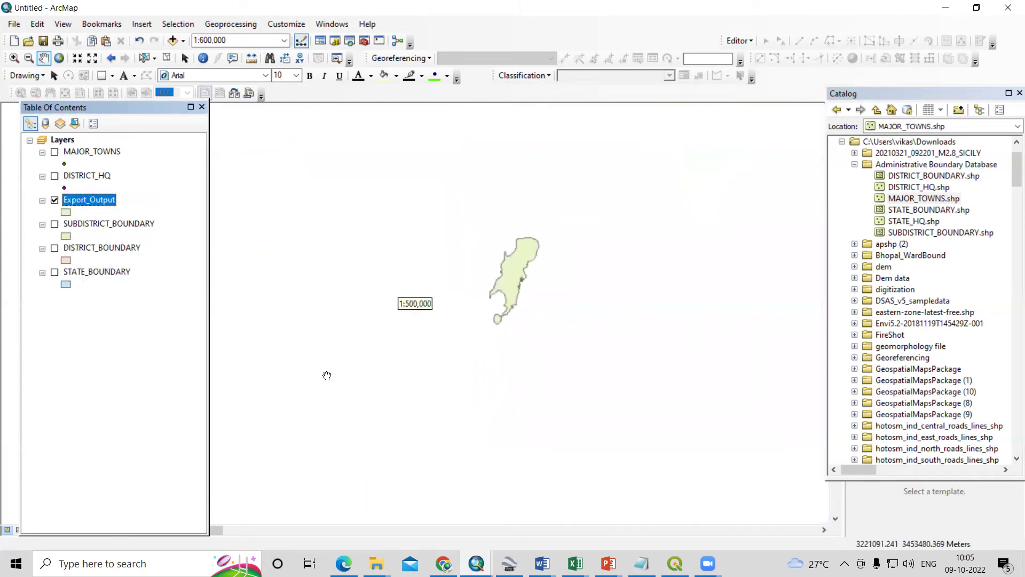
{"action": "left_click", "coordinate": [54, 225]}
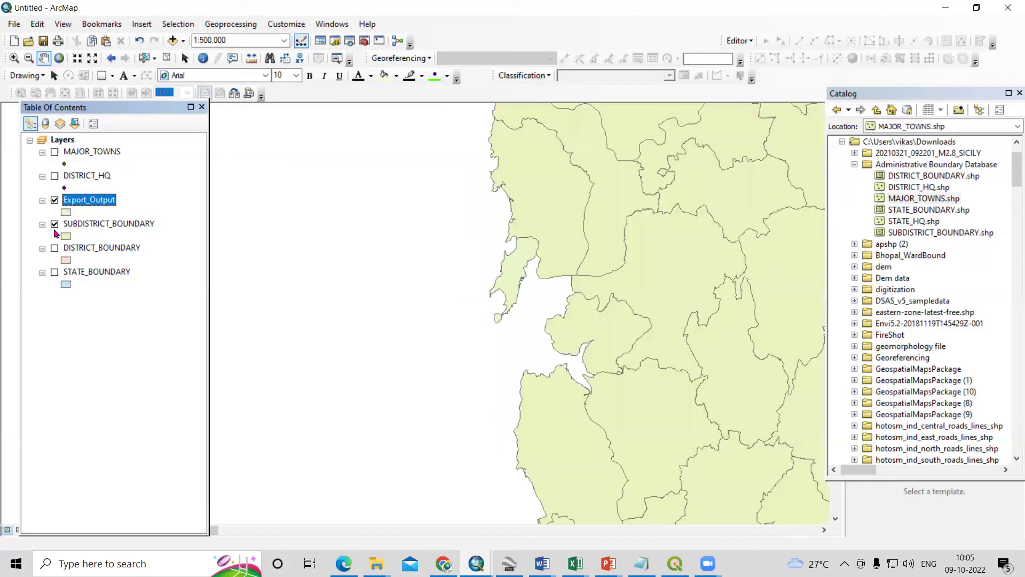
{"action": "left_click", "coordinate": [55, 248]}
{"action": "left_click", "coordinate": [54, 225]}
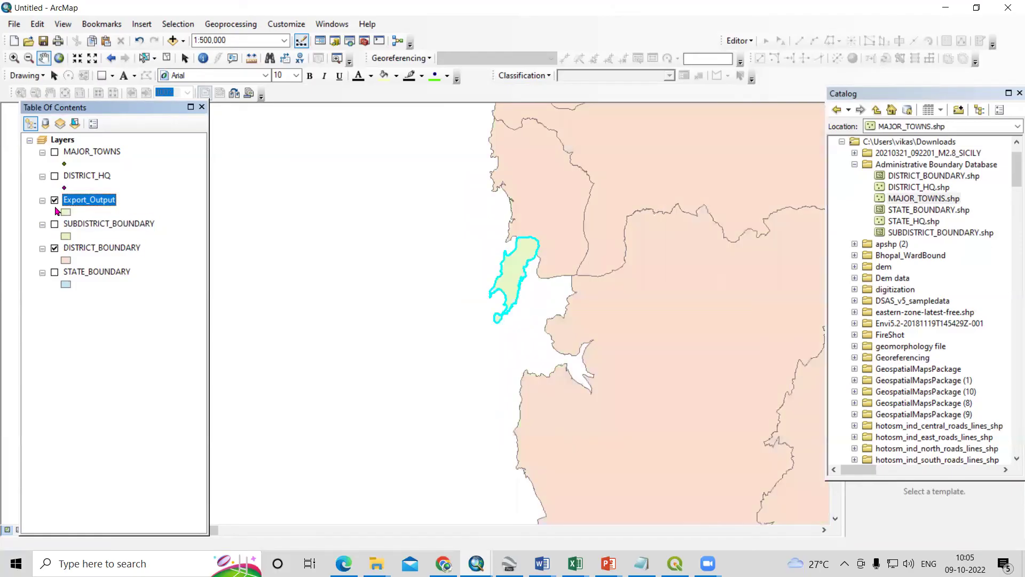
{"action": "left_click", "coordinate": [54, 200]}
- Pan and zoom out to view all of India's districts at 1:20,000,000
{"action": "scroll", "coordinate": [323, 256], "scroll_direction": "down", "scroll_amount": 2}
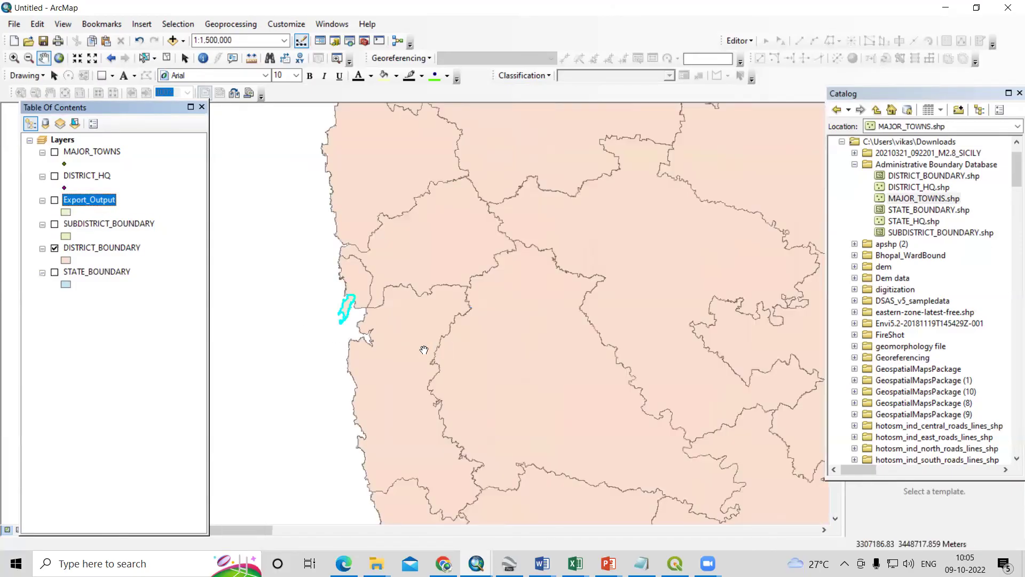
{"action": "left_click_drag", "start_coordinate": [486, 368], "coordinate": [389, 347]}
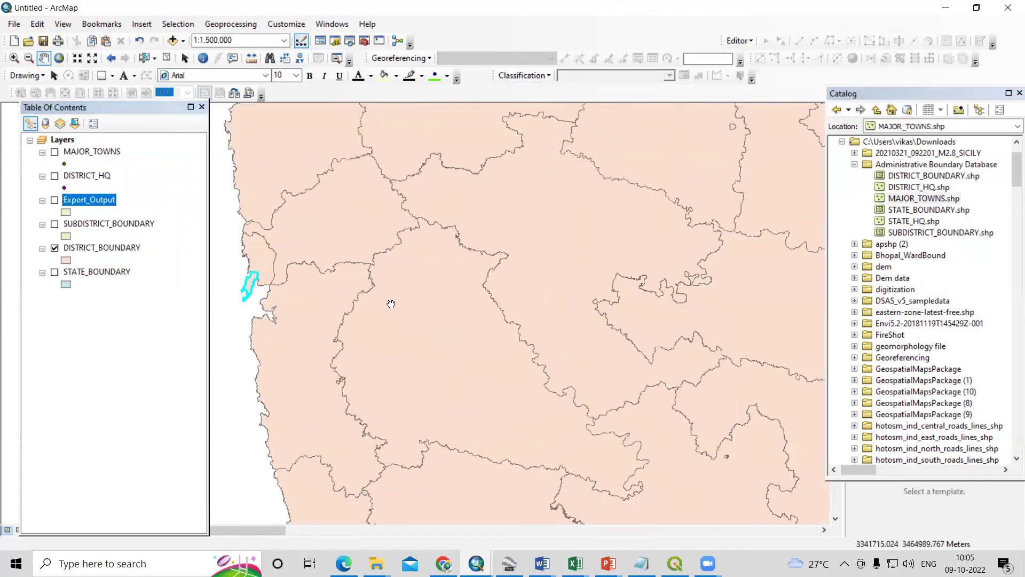
{"action": "scroll", "coordinate": [357, 329], "scroll_direction": "down", "scroll_amount": 3}
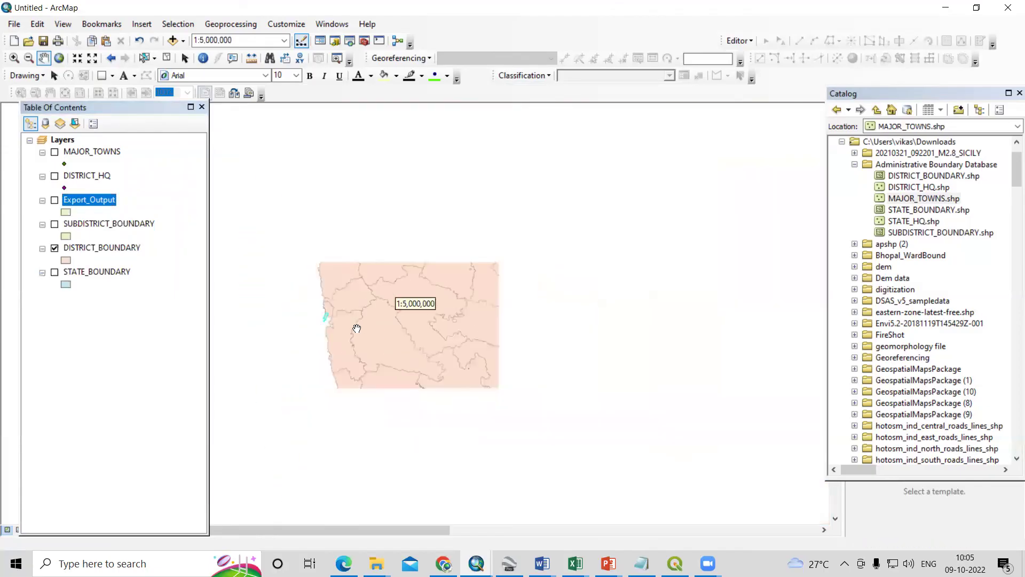
{"action": "scroll", "coordinate": [357, 329], "scroll_direction": "down", "scroll_amount": 3}
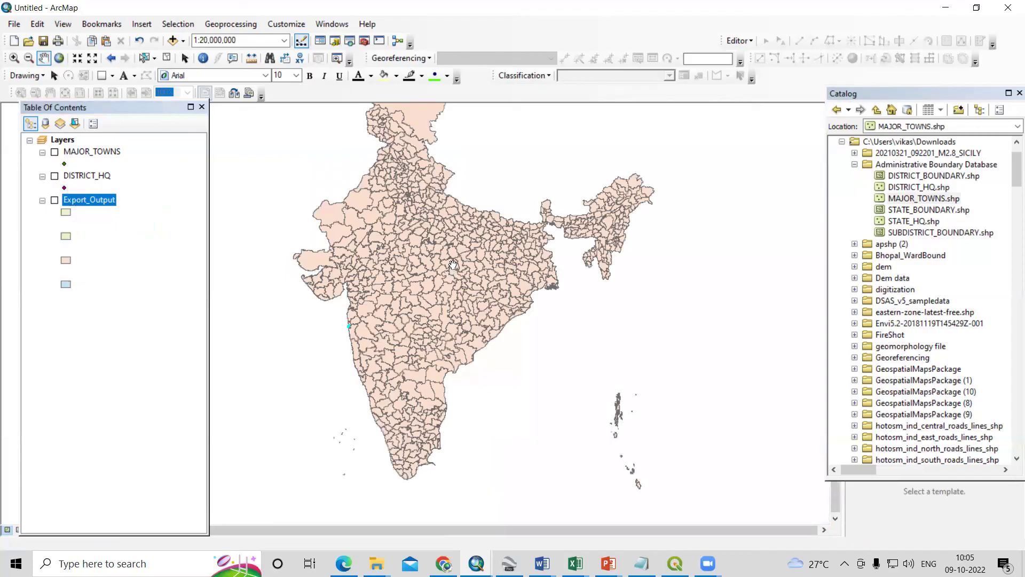